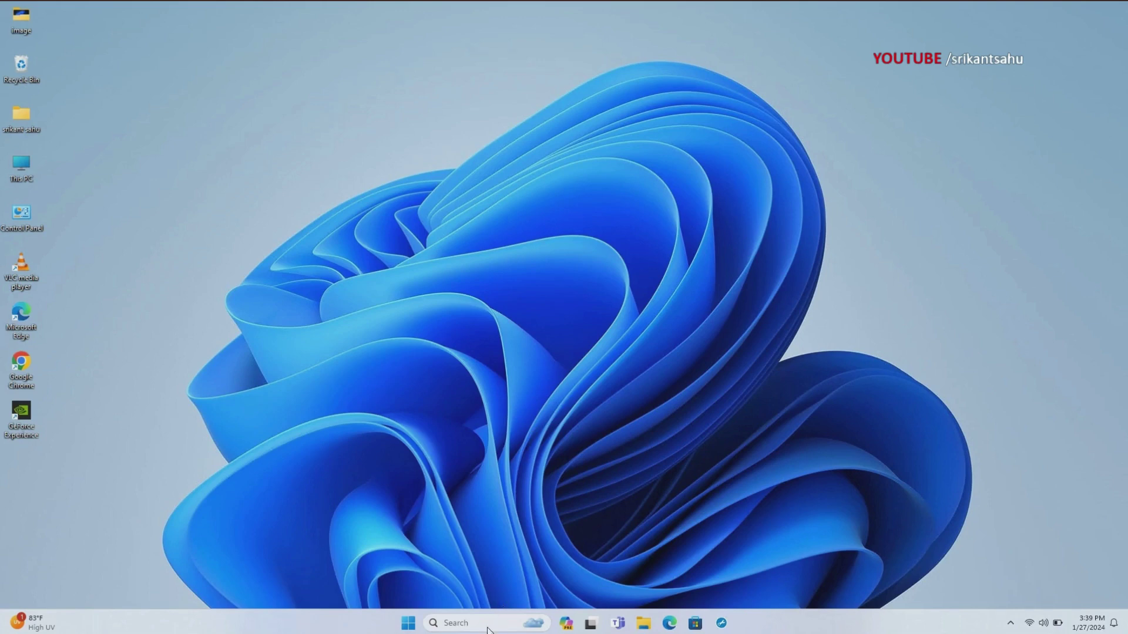
Launch Chrome and open About Chrome, which shows update error 3 (0x80070422) on version 120.0.6099.225.
click(488, 626)
text(chrome)
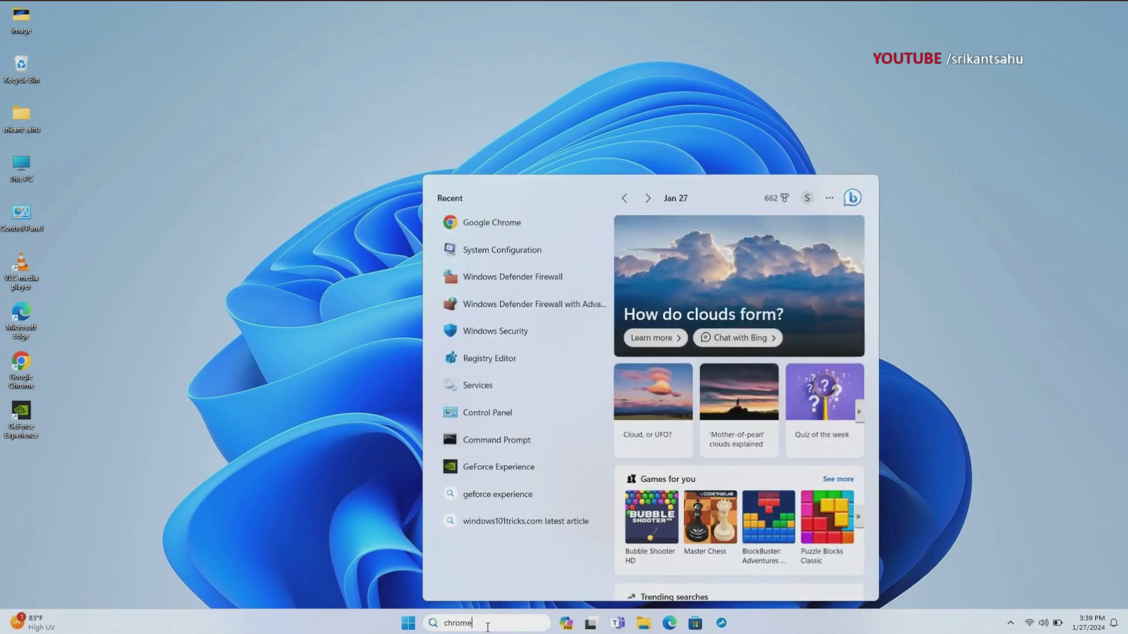
click(498, 255)
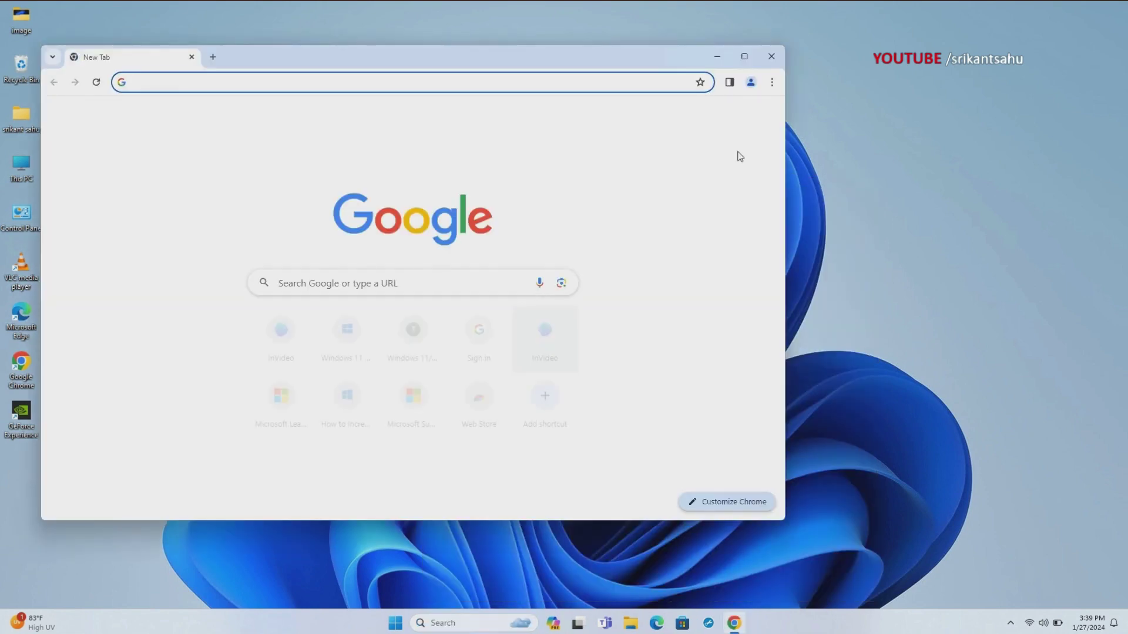
click(772, 82)
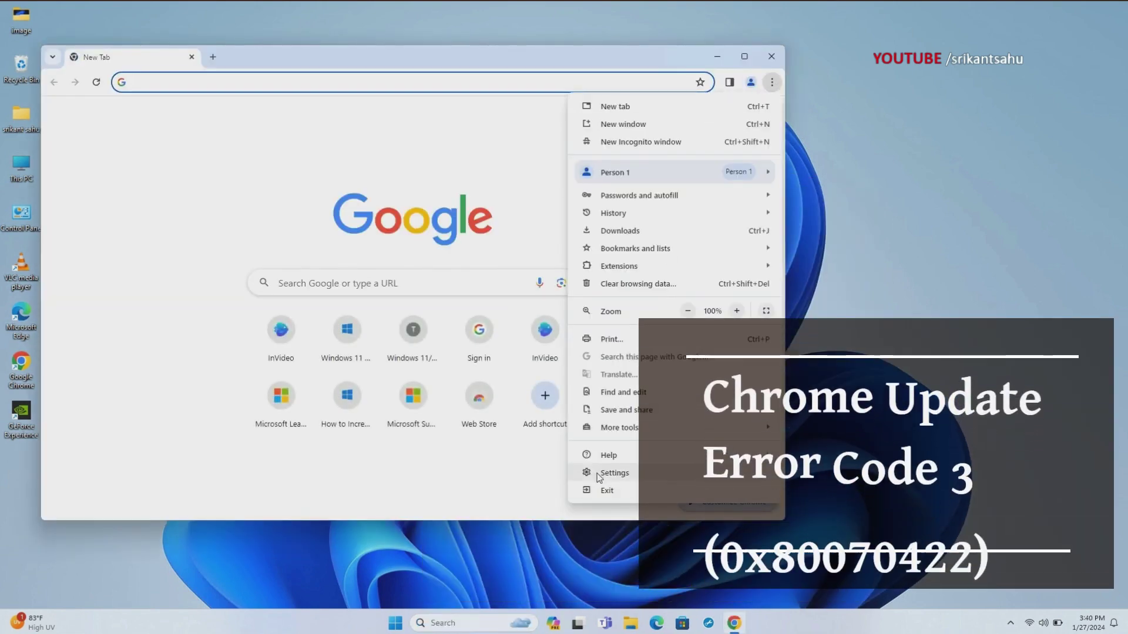
click(600, 476)
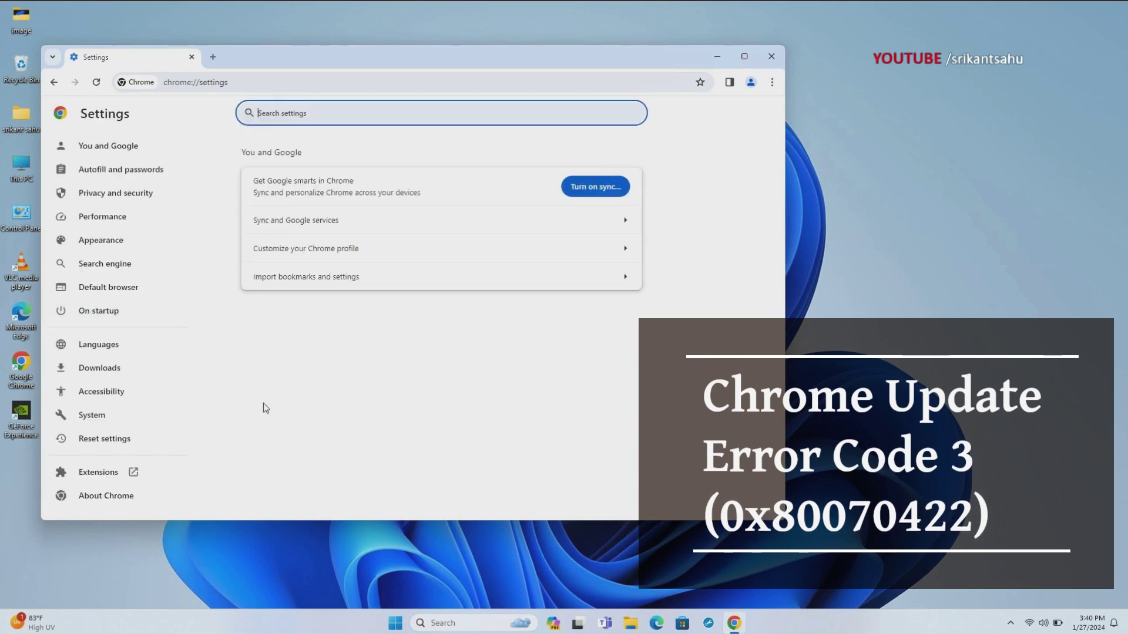
click(94, 497)
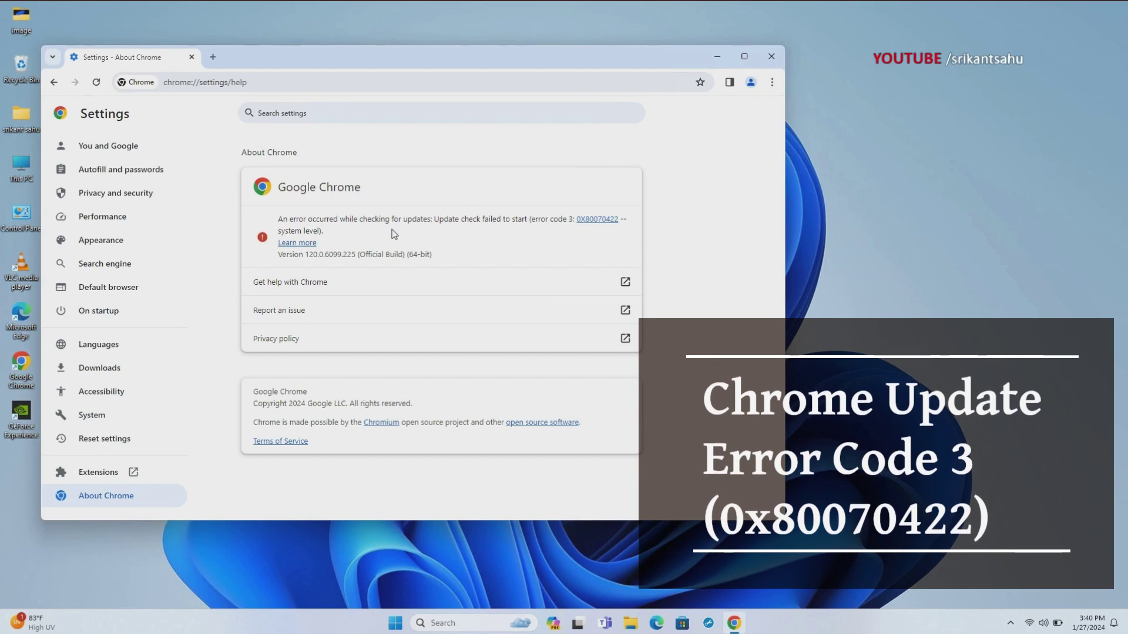
click(441, 624)
Open the Services console from Windows search.
text(sear)
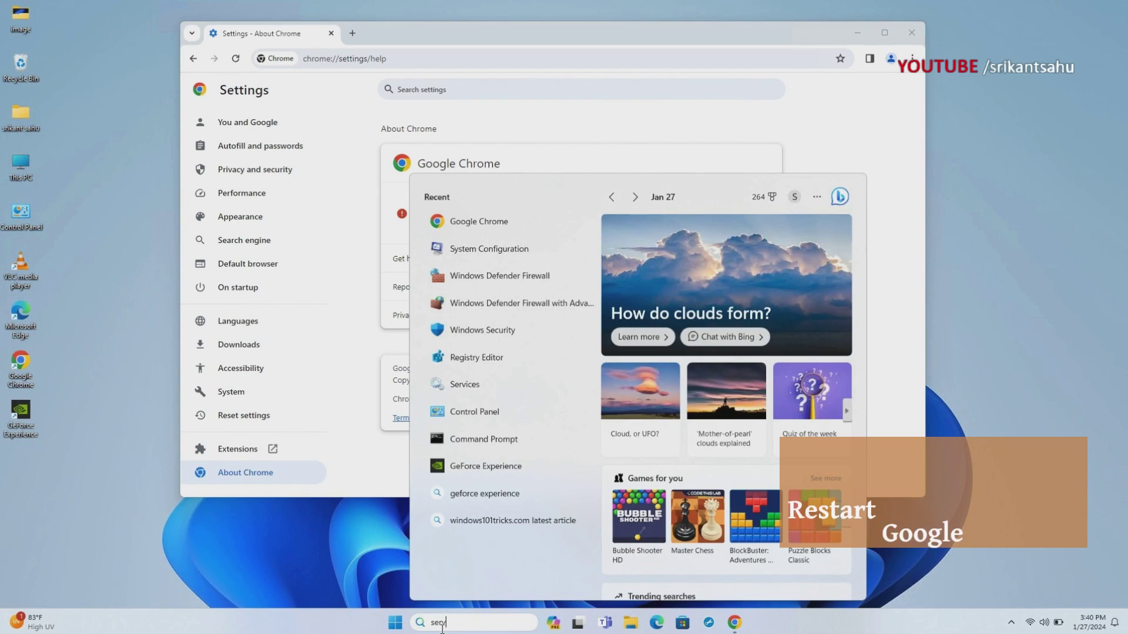
text(ices)
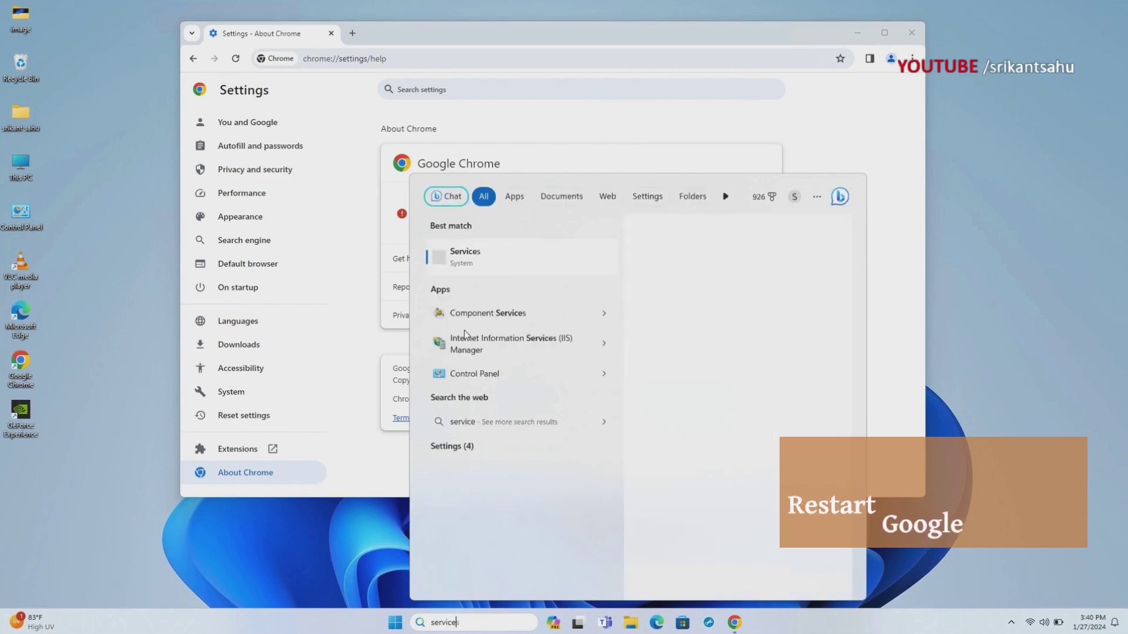
click(493, 263)
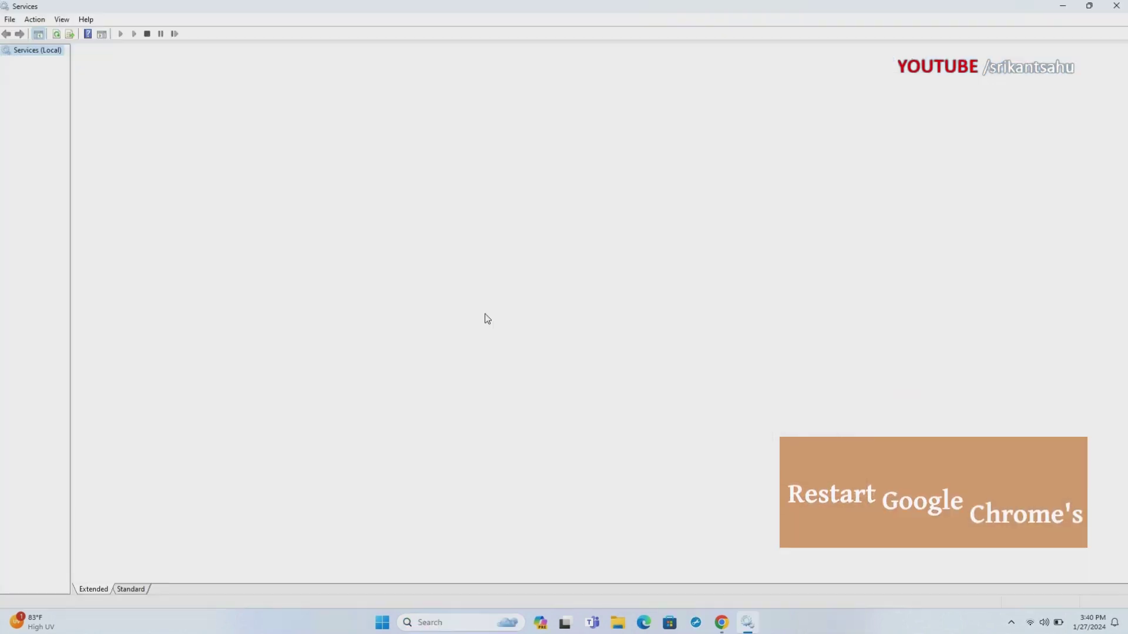
Change GoogleUpdater Service 122.0.6253.0's startup type from Disabled to Automatic and apply it.
text(google)
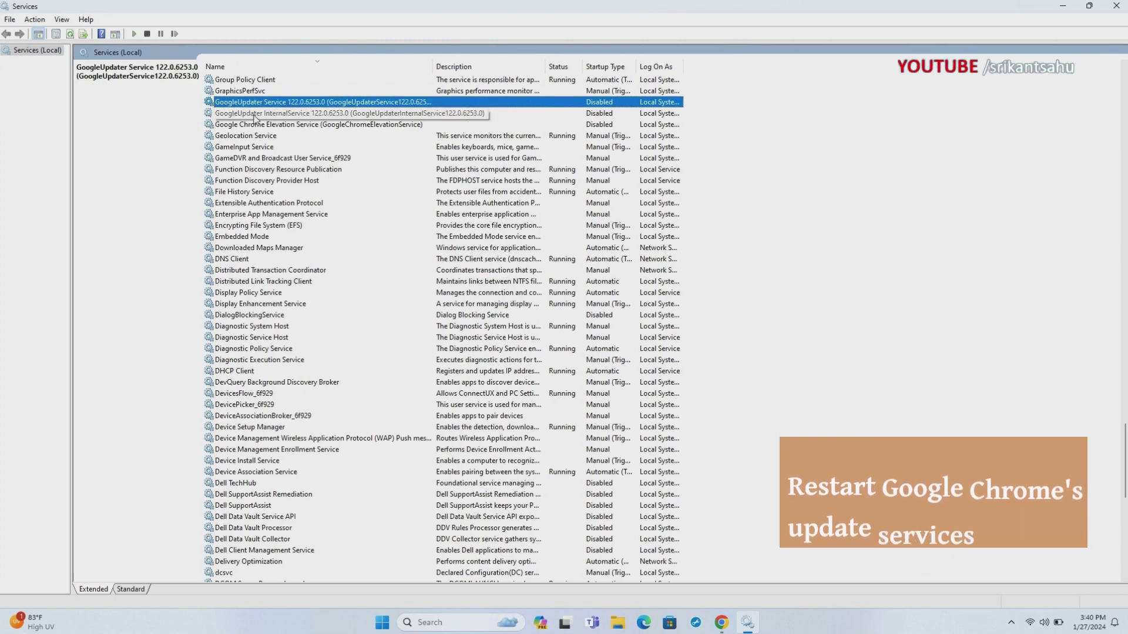
click(289, 113)
click(291, 105)
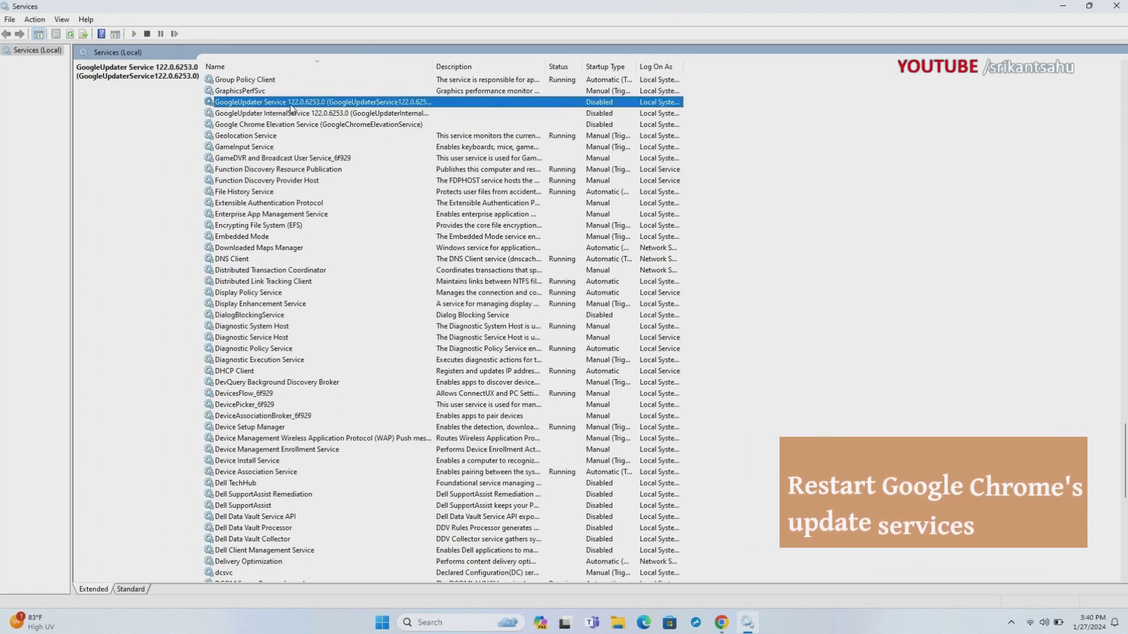
right_click(291, 107)
click(329, 219)
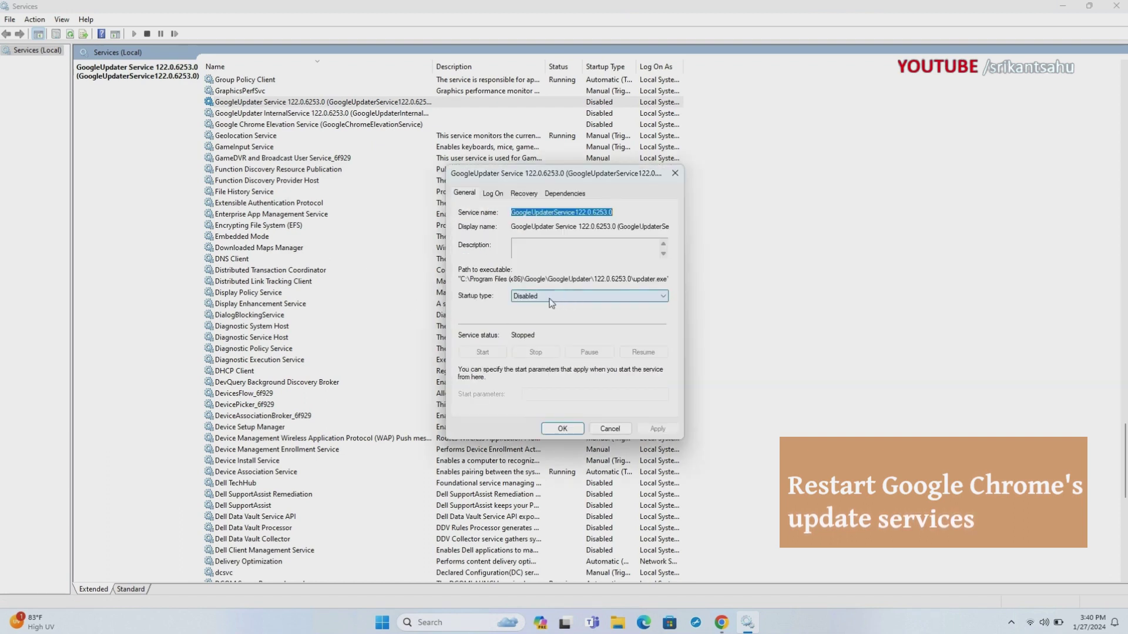
click(551, 302)
click(550, 315)
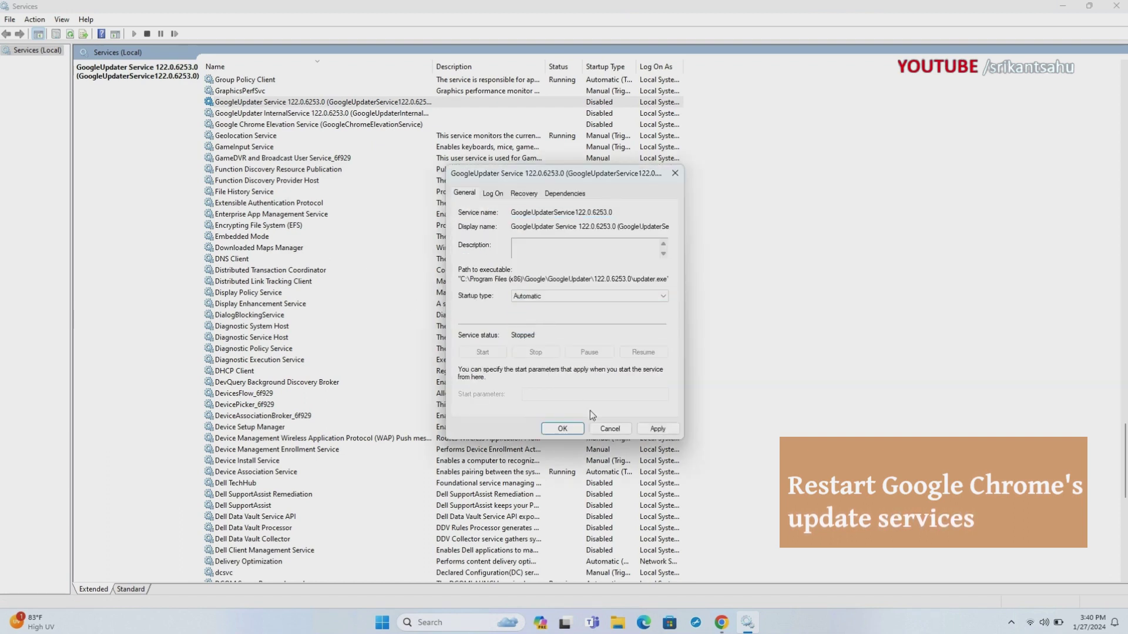
click(658, 429)
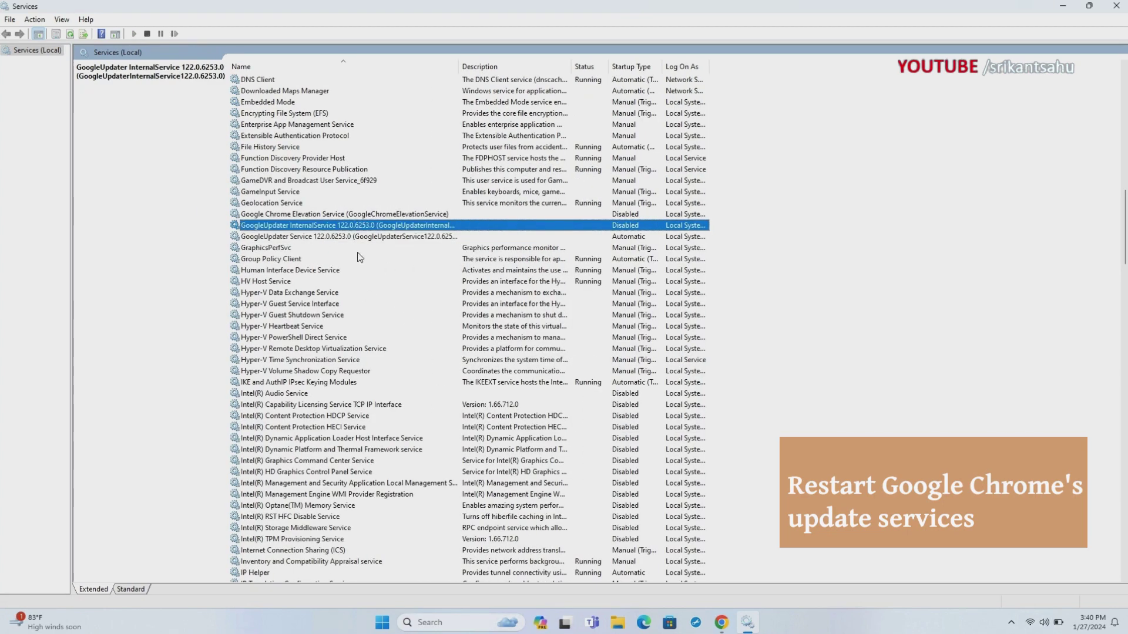
Set Google Chrome Elevation Service's startup type to Automatic and confirm.
click(311, 215)
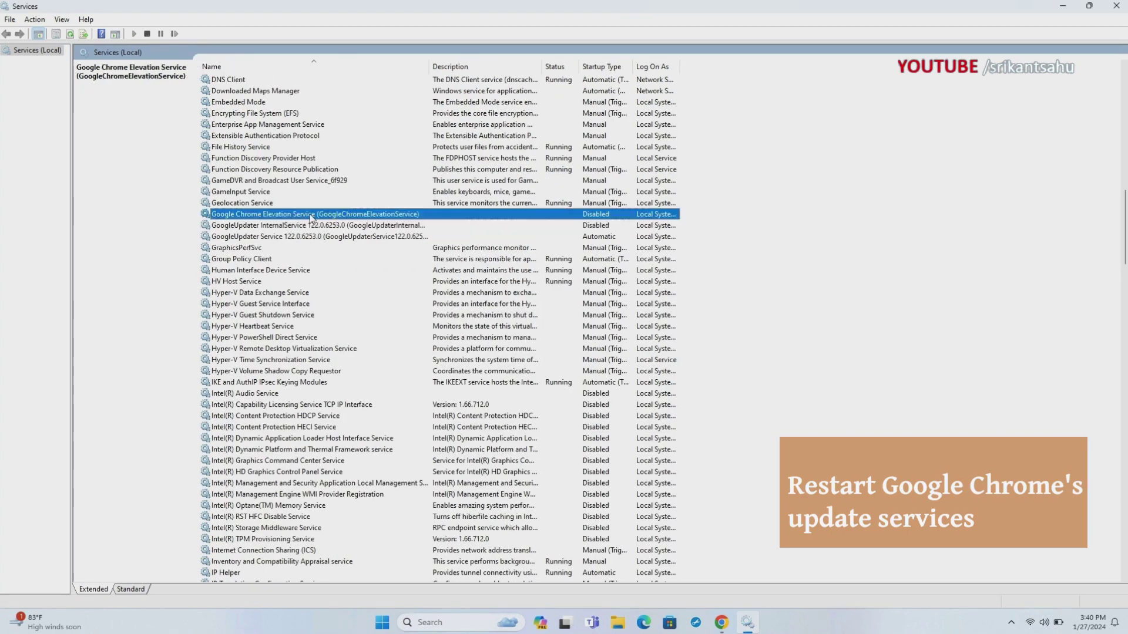
right_click(263, 216)
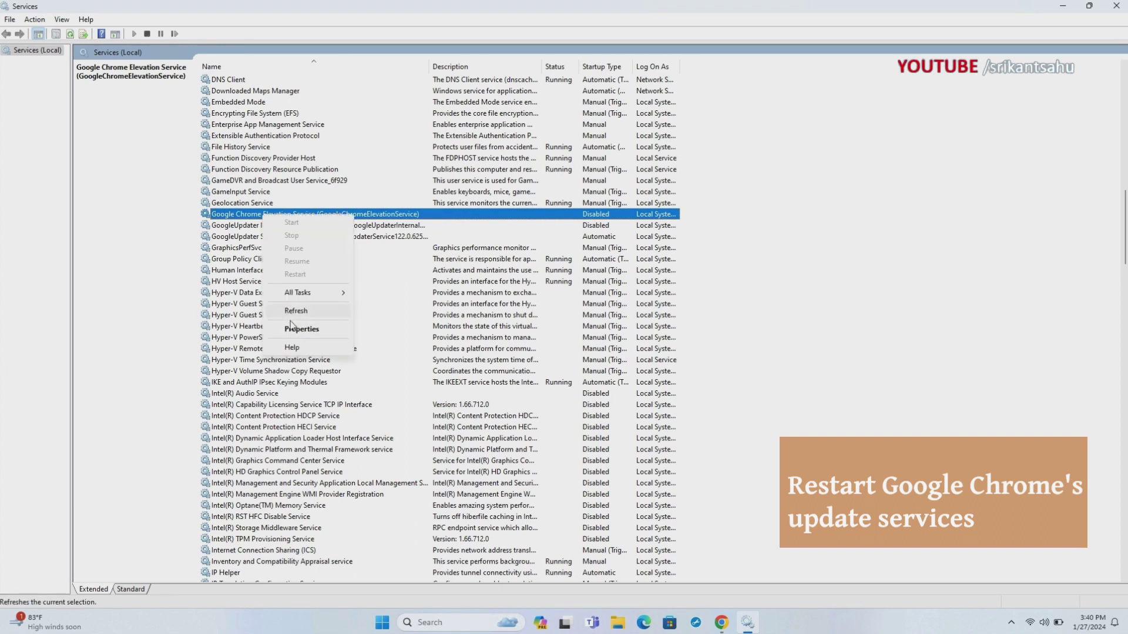
click(293, 329)
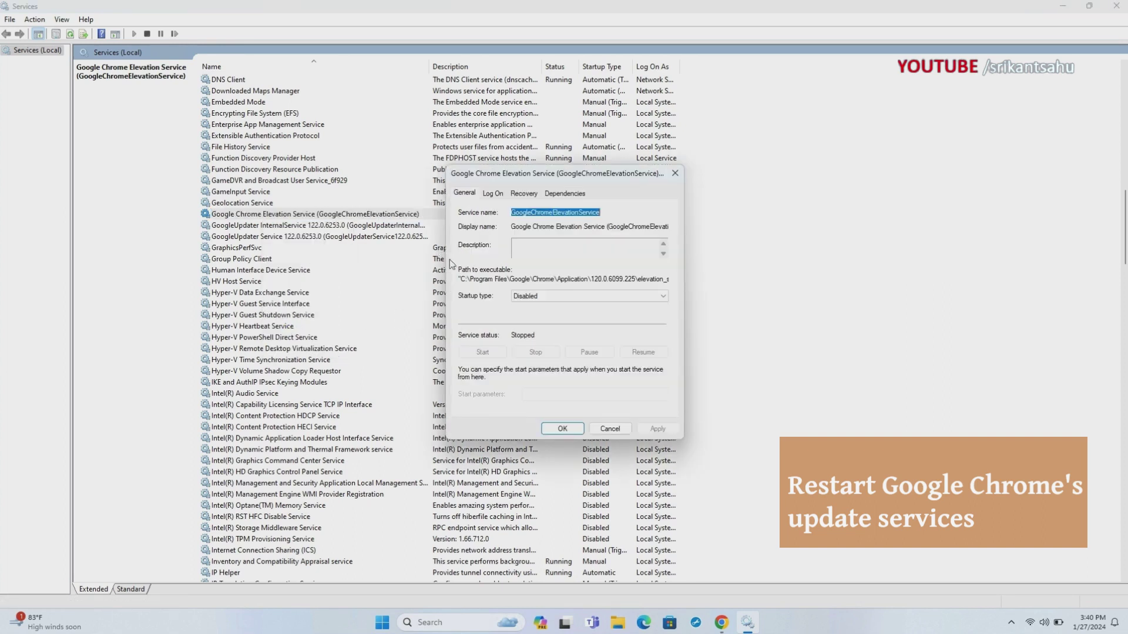
click(587, 297)
click(588, 312)
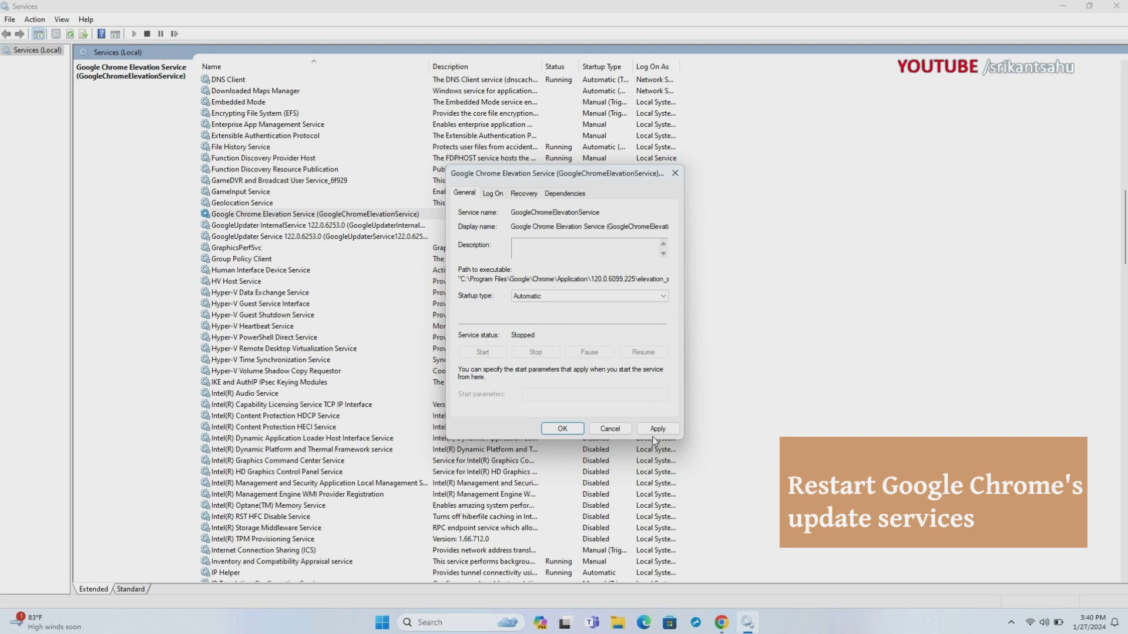
click(655, 432)
click(562, 429)
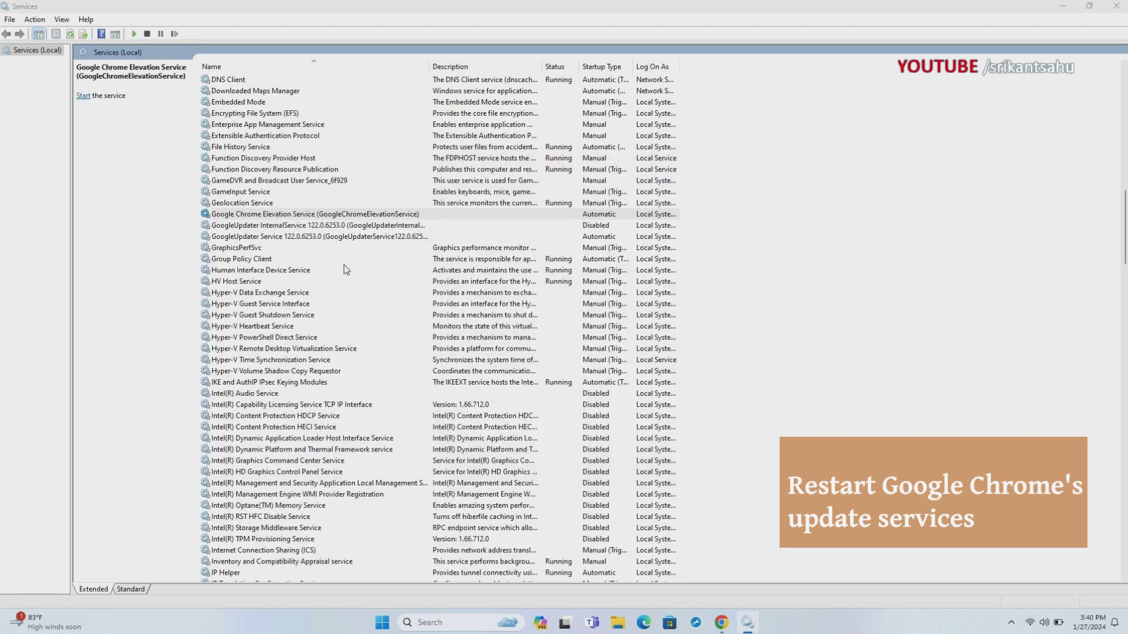
Start the Google Chrome Elevation Service.
click(278, 216)
right_click(280, 216)
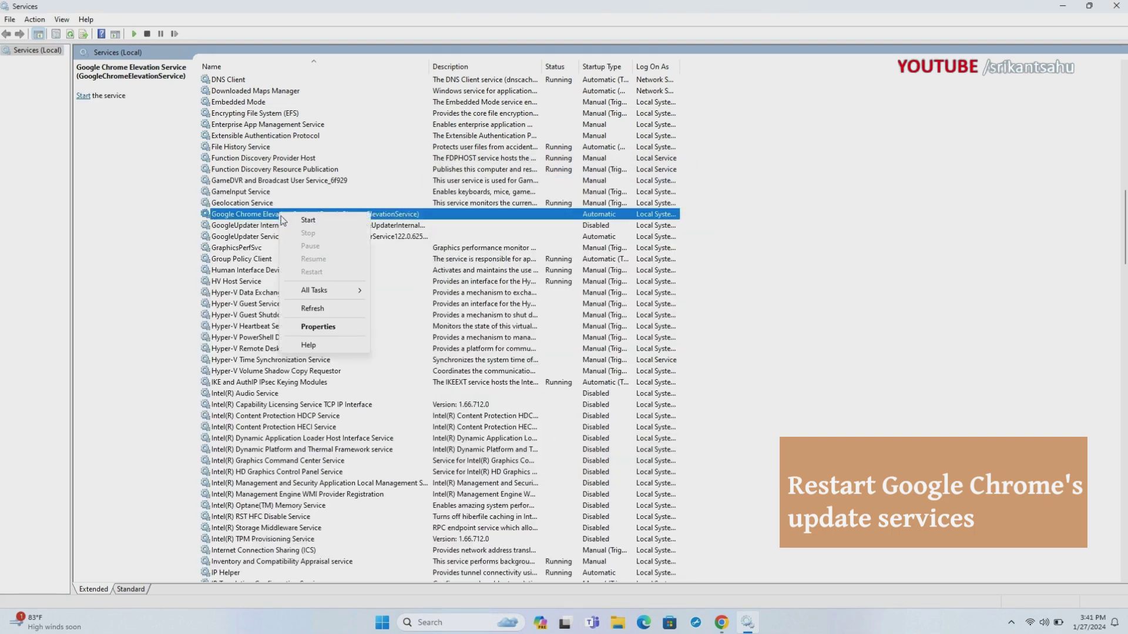
click(306, 222)
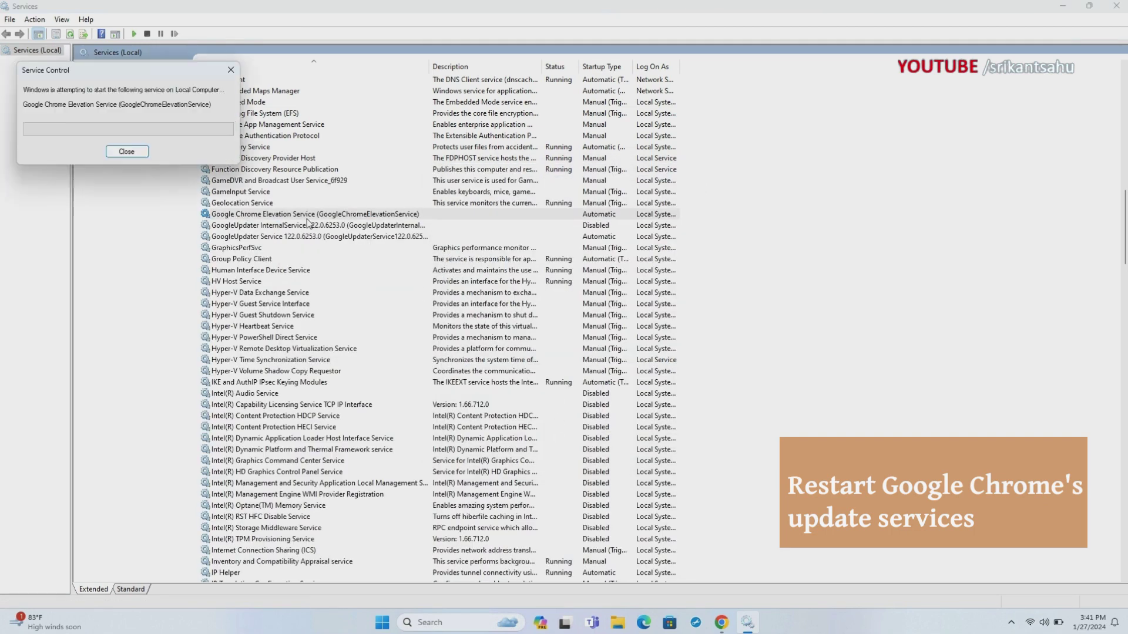
Set GoogleUpdater InternalService 122.0.6253.0 to Automatic startup, apply, and start it running.
right_click(271, 227)
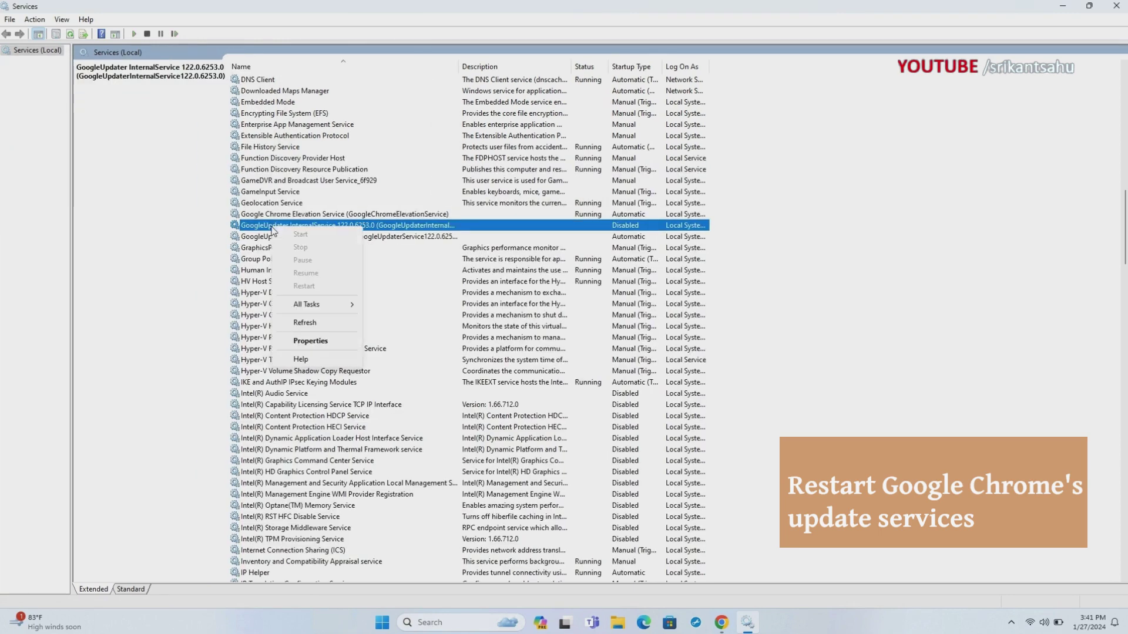
click(257, 238)
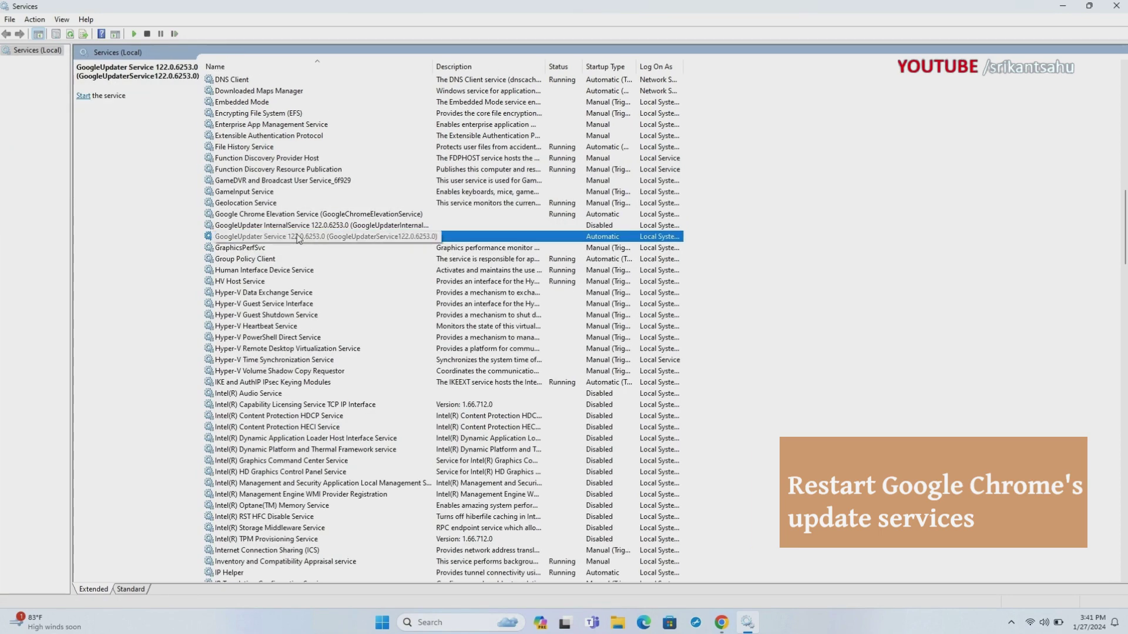
click(547, 227)
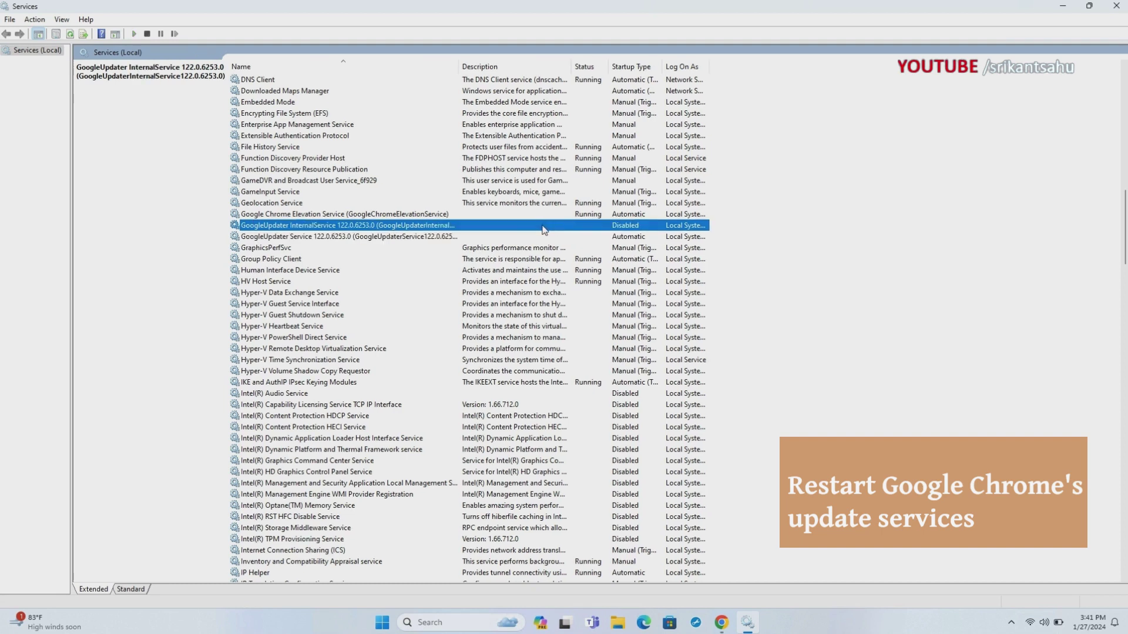
right_click(371, 226)
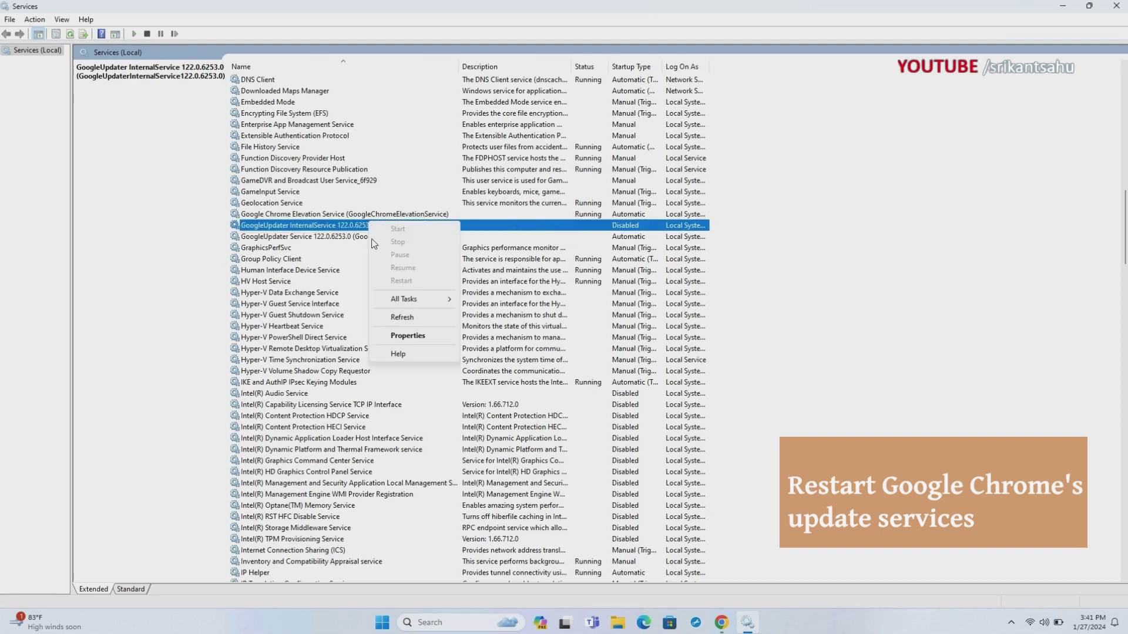
click(405, 336)
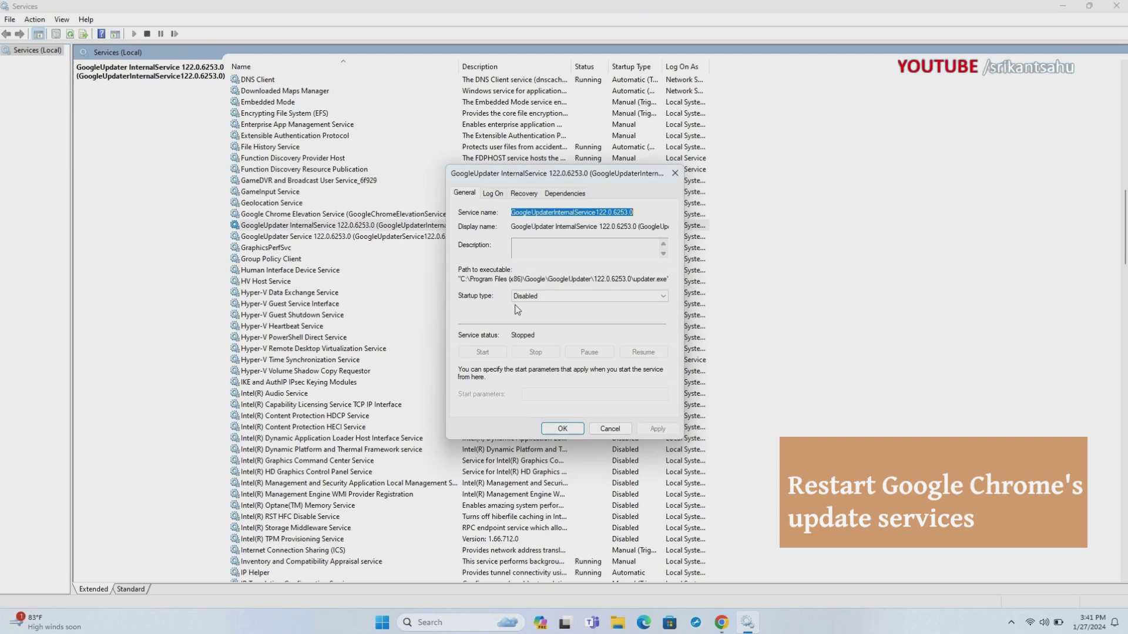
click(536, 297)
click(537, 314)
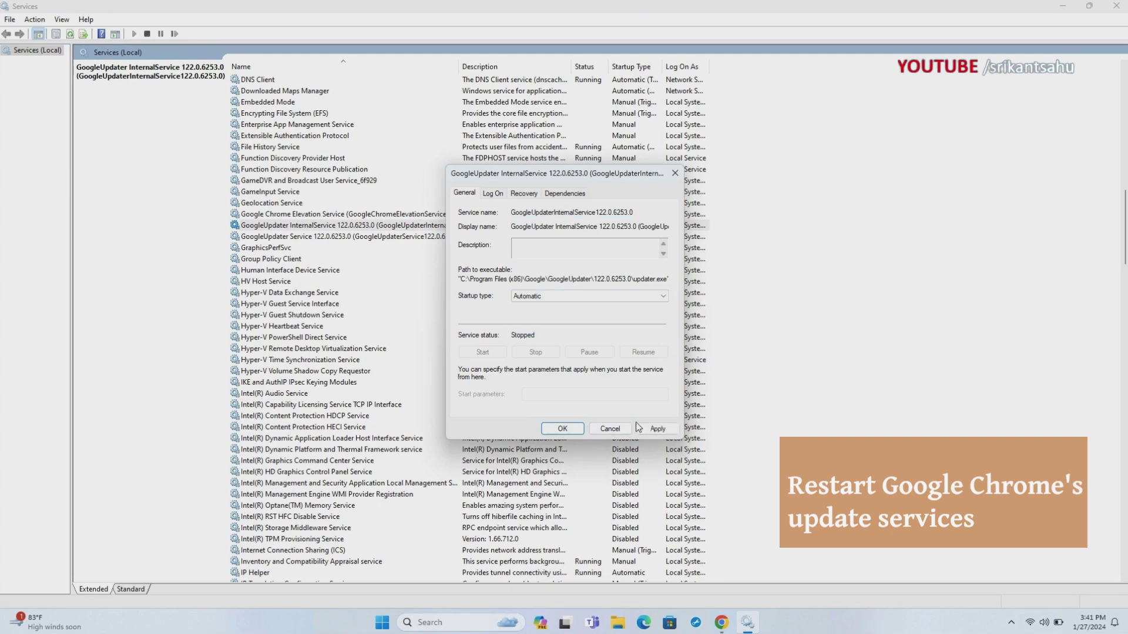
click(648, 431)
click(476, 354)
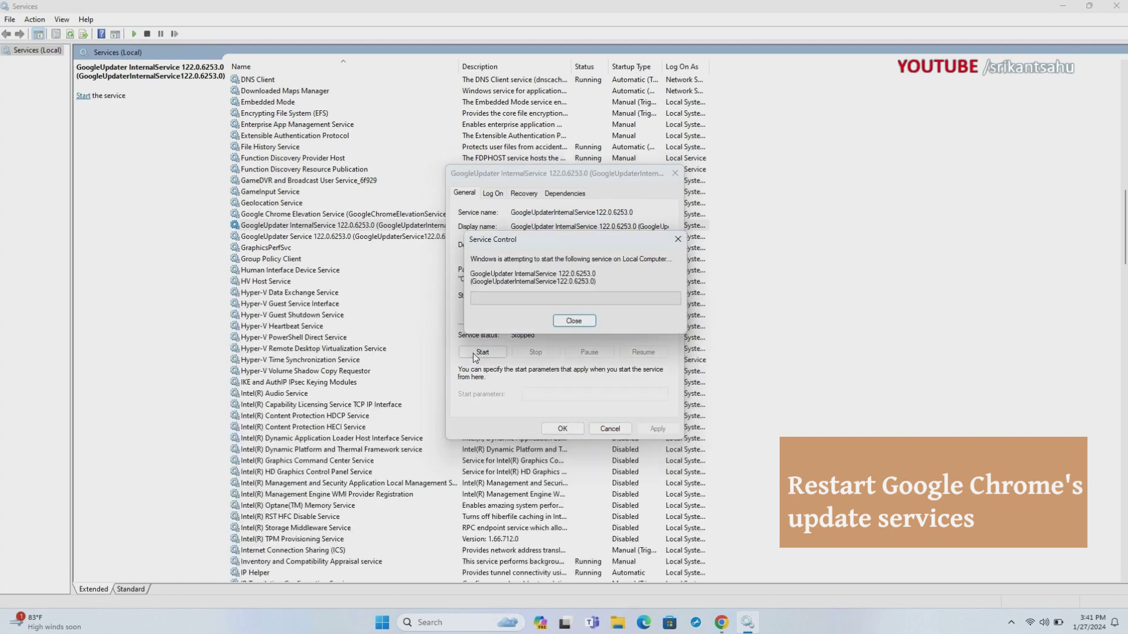
click(561, 430)
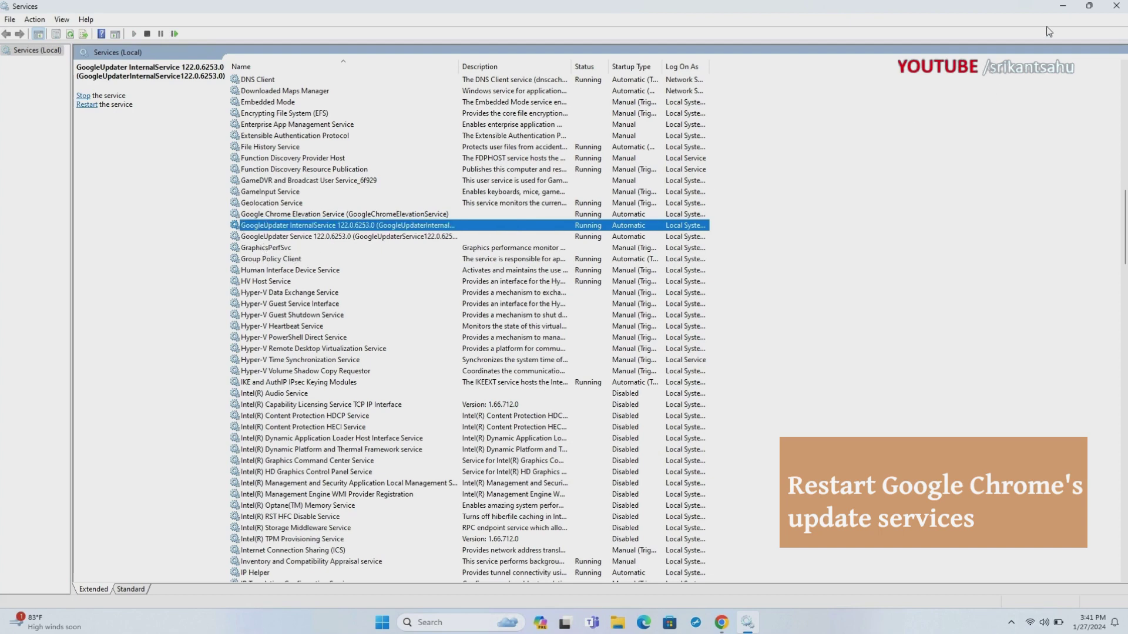
Return to Chrome and reload chrome://settings/help to recheck for updates.
click(1061, 11)
click(404, 59)
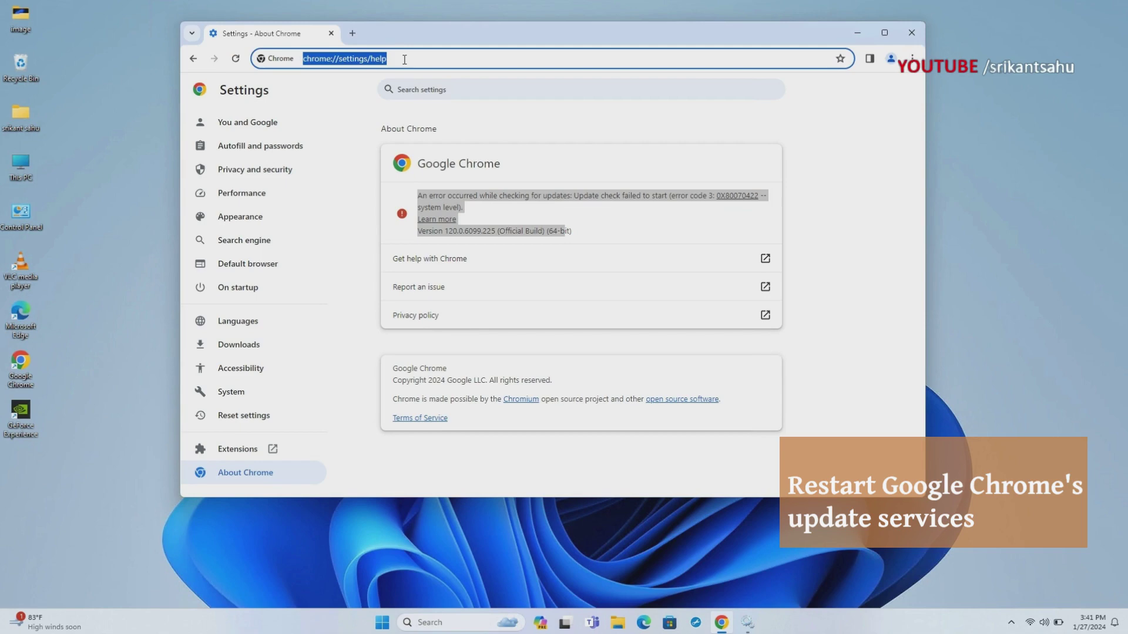
key(Return)
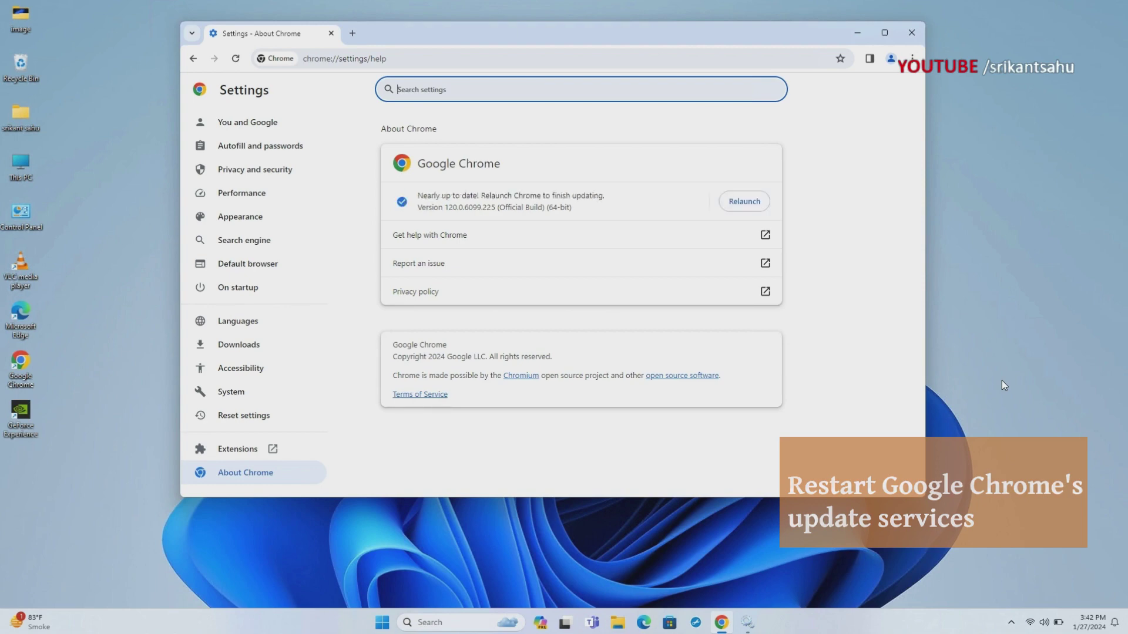
Relaunch Chrome and highlight the new version 121.0.6167.86 to confirm the update.
click(742, 201)
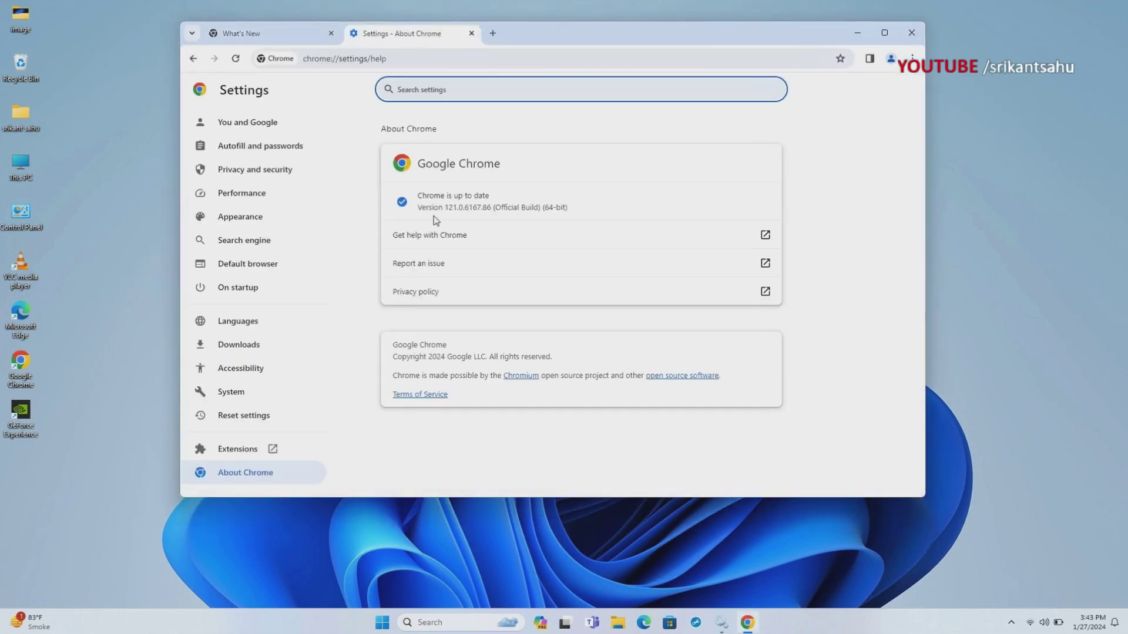
drag(416, 207, 571, 208)
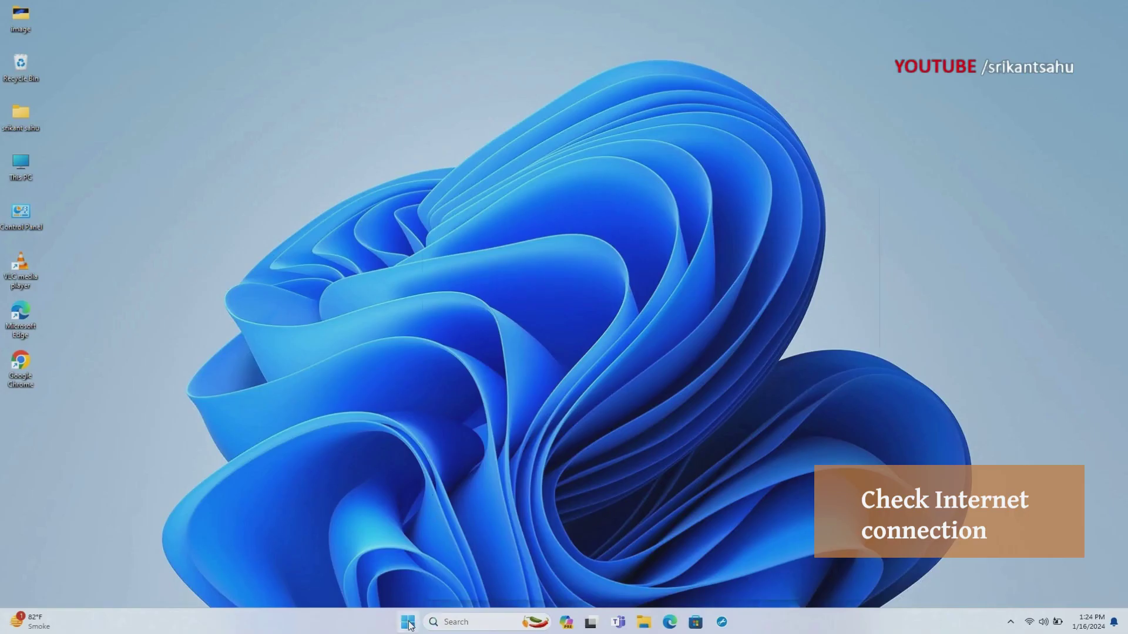
Restart the computer, then bring up Norton's menu from the hidden tray icons.
click(408, 624)
click(710, 585)
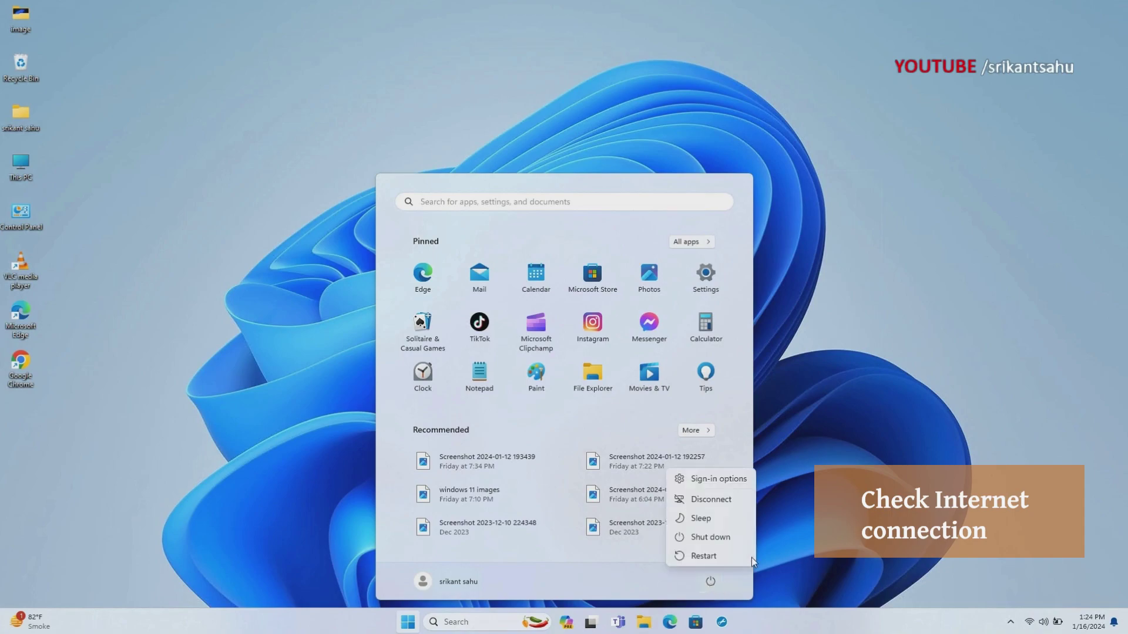
click(705, 557)
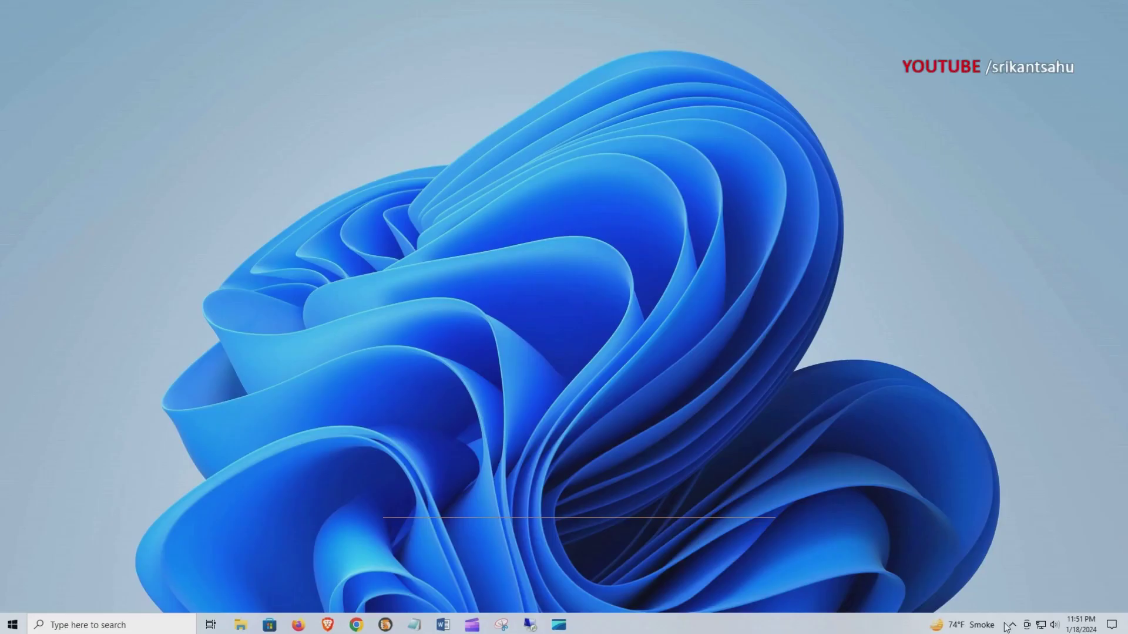
click(1013, 627)
right_click(1025, 601)
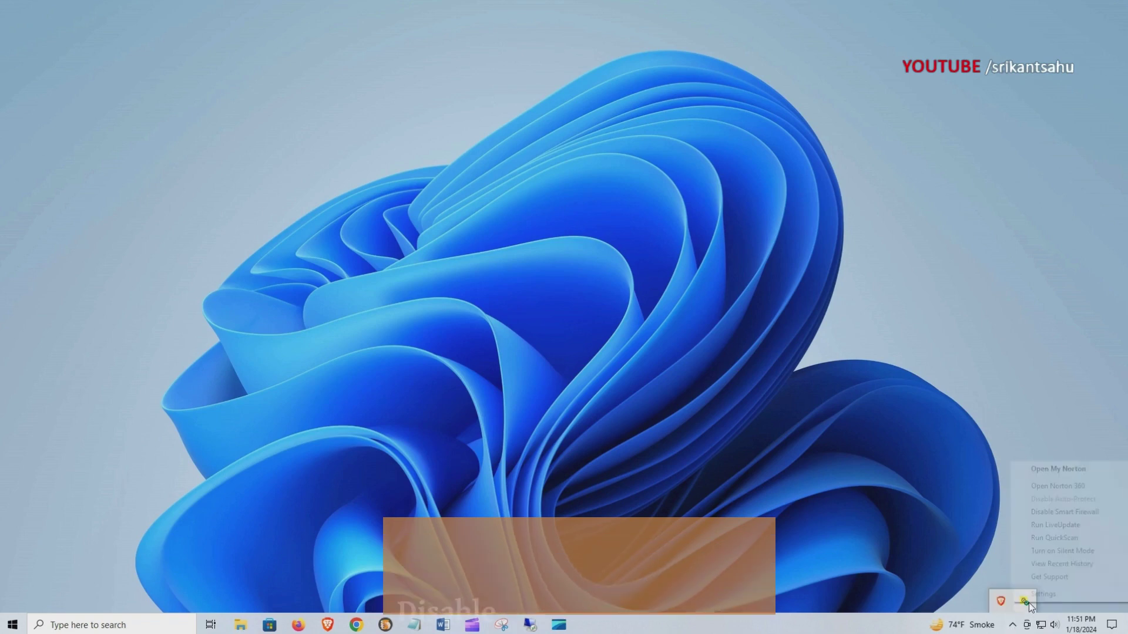
Disable Norton's Smart Firewall for a chosen duration.
click(1067, 512)
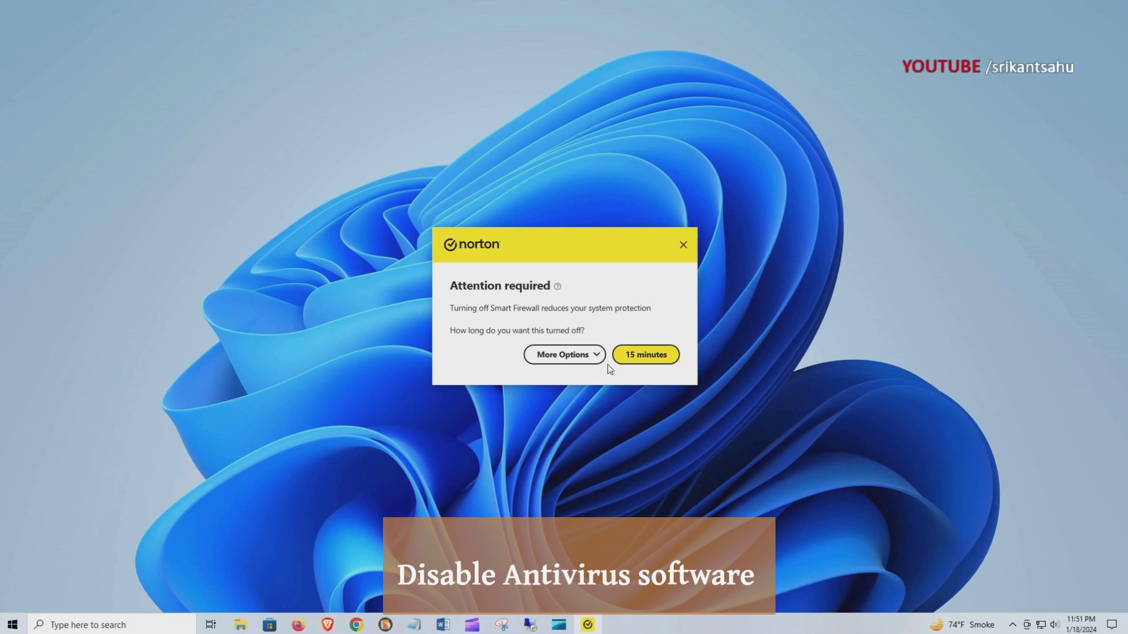
click(597, 356)
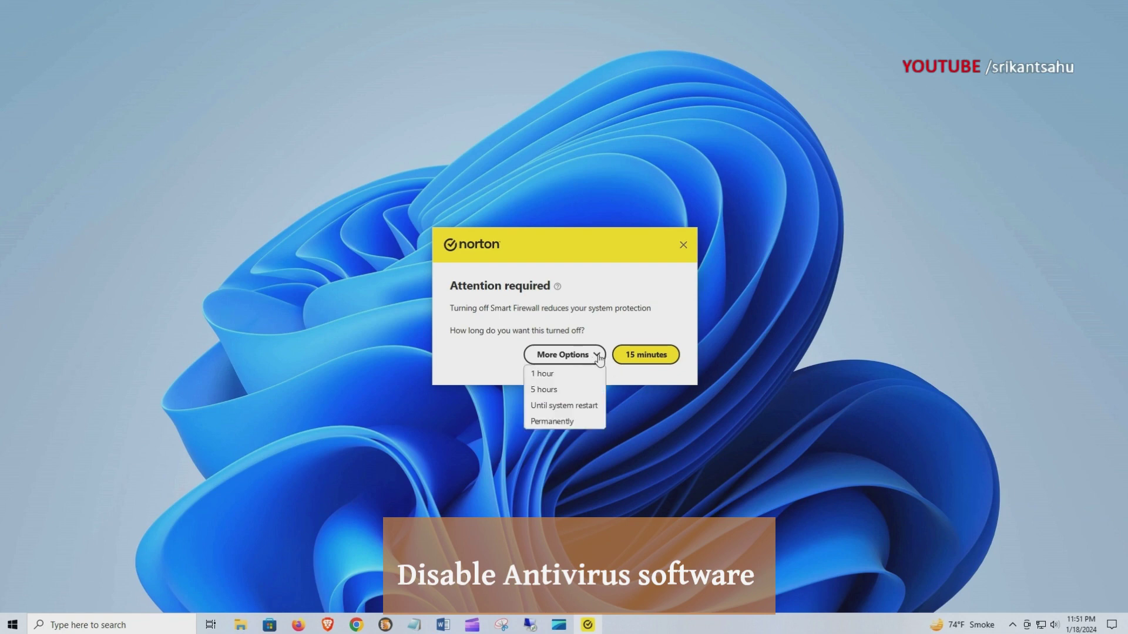
click(542, 397)
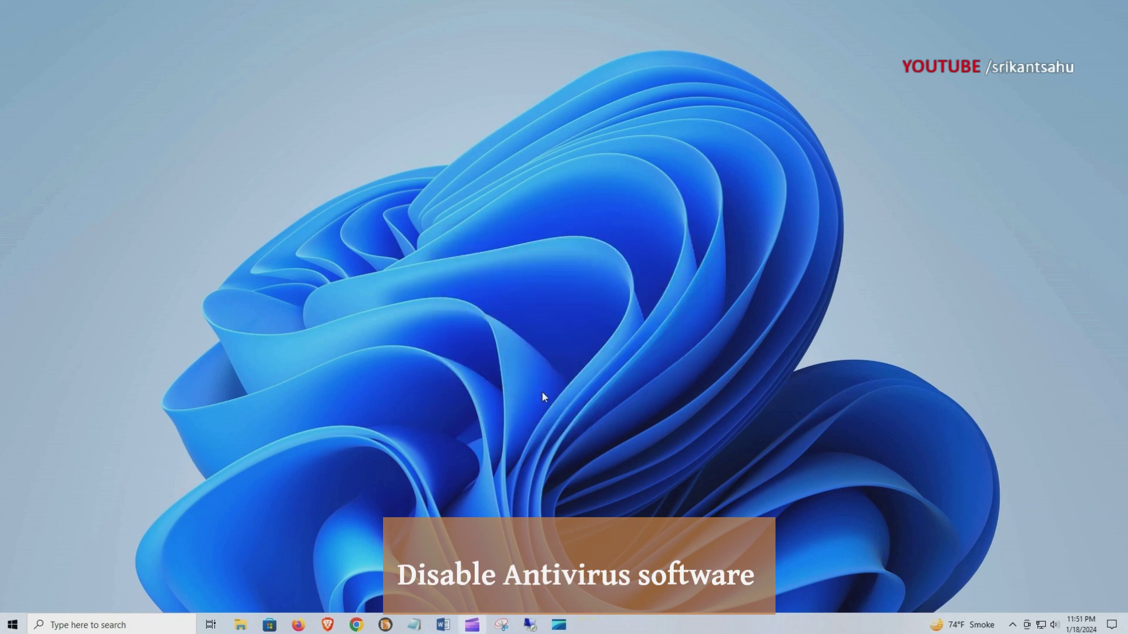
Turn on Norton Silent Mode for a chosen duration.
click(1017, 625)
right_click(1031, 608)
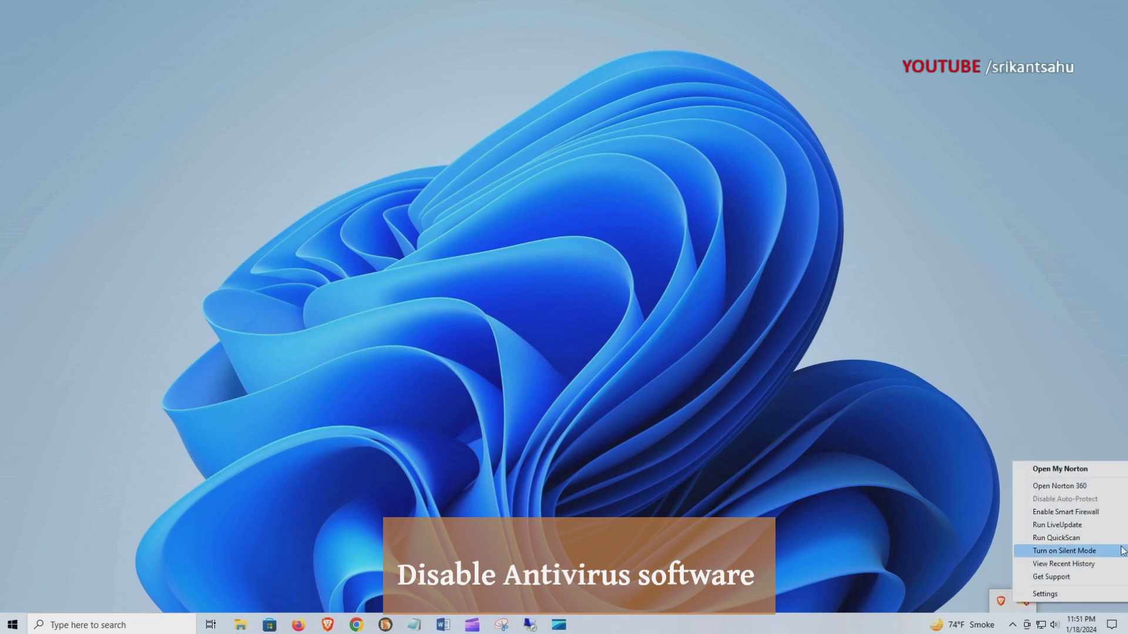
click(1051, 552)
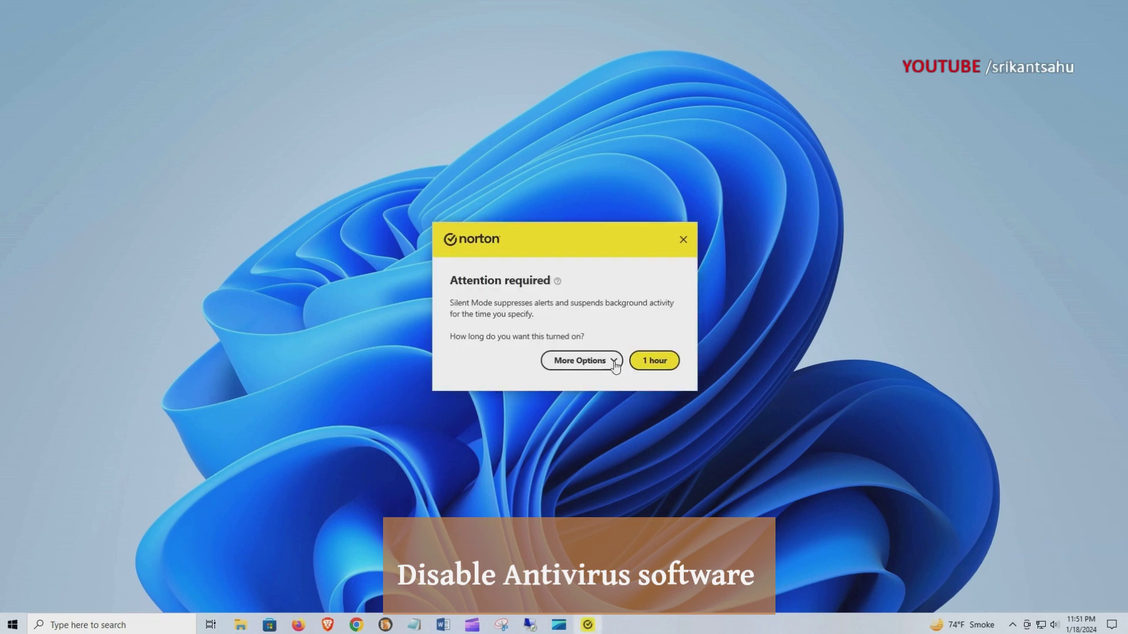
click(615, 366)
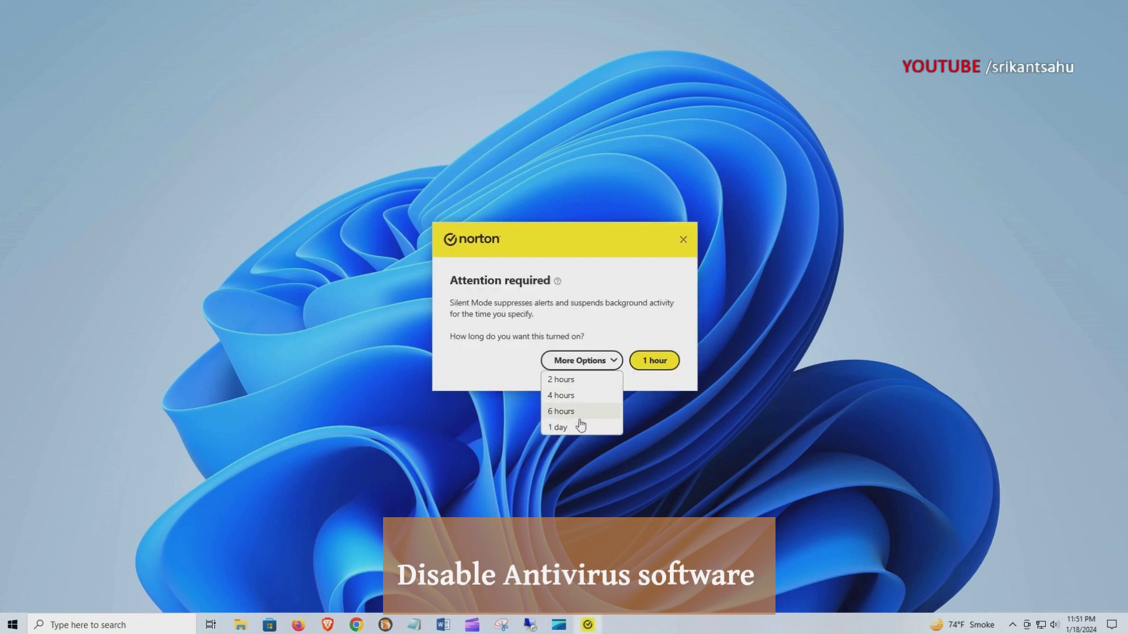
click(561, 411)
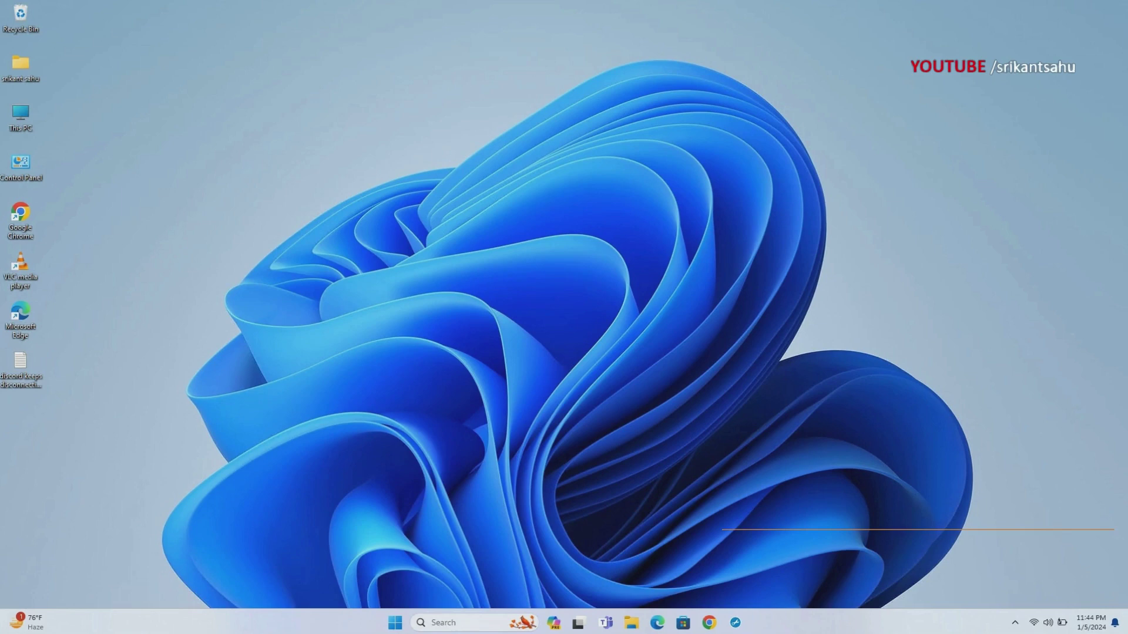
Launch Chrome from Windows search and open its Settings.
click(468, 620)
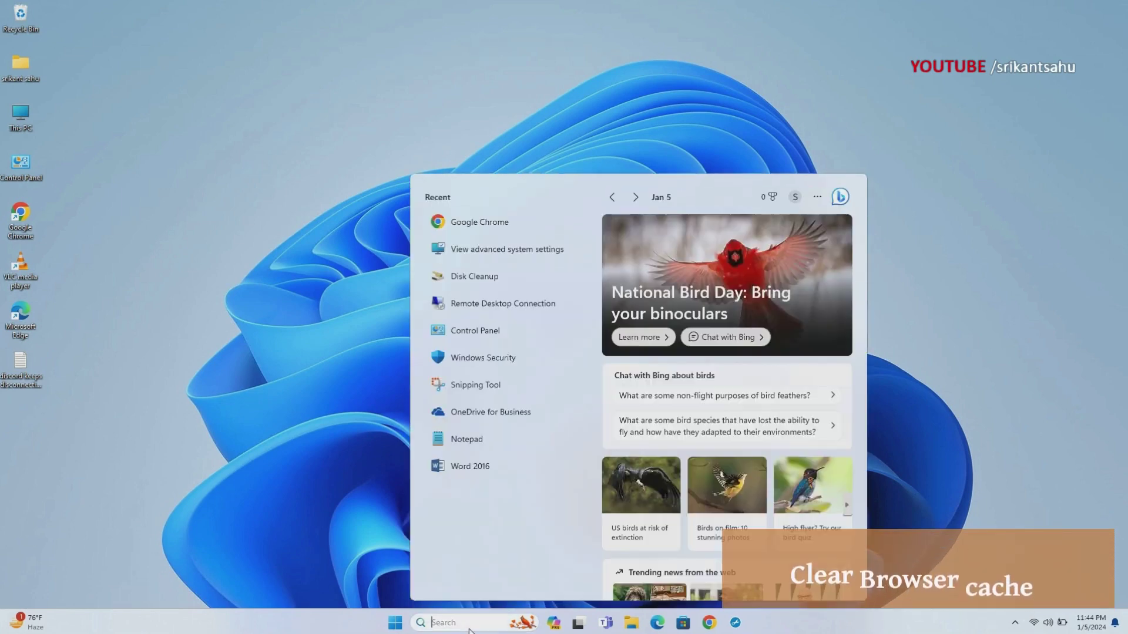
text(chrome)
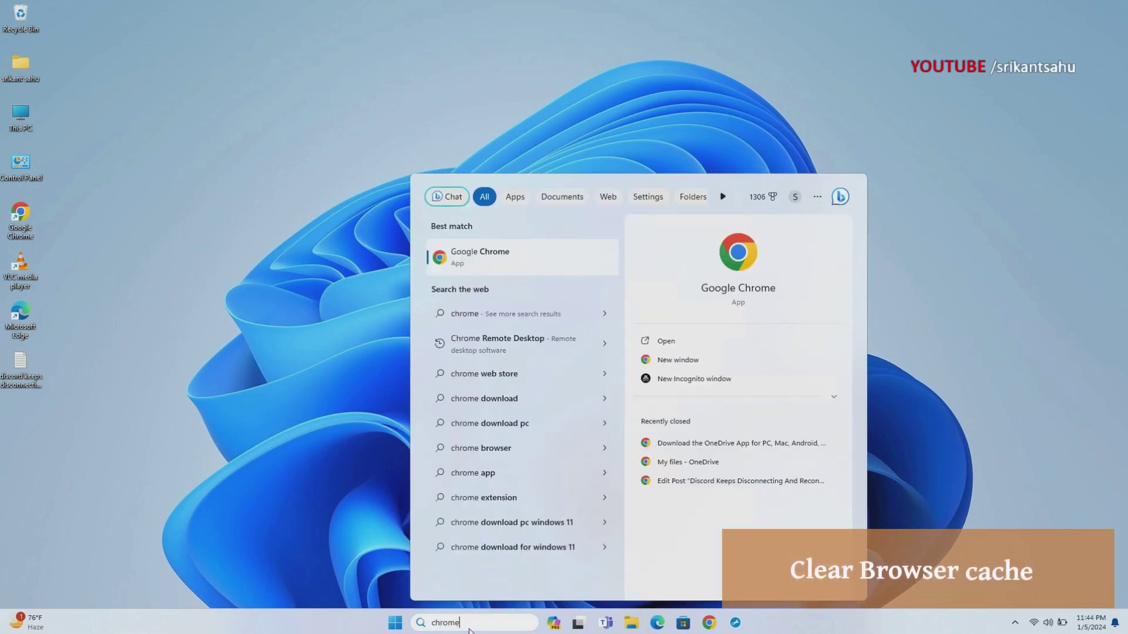
click(510, 257)
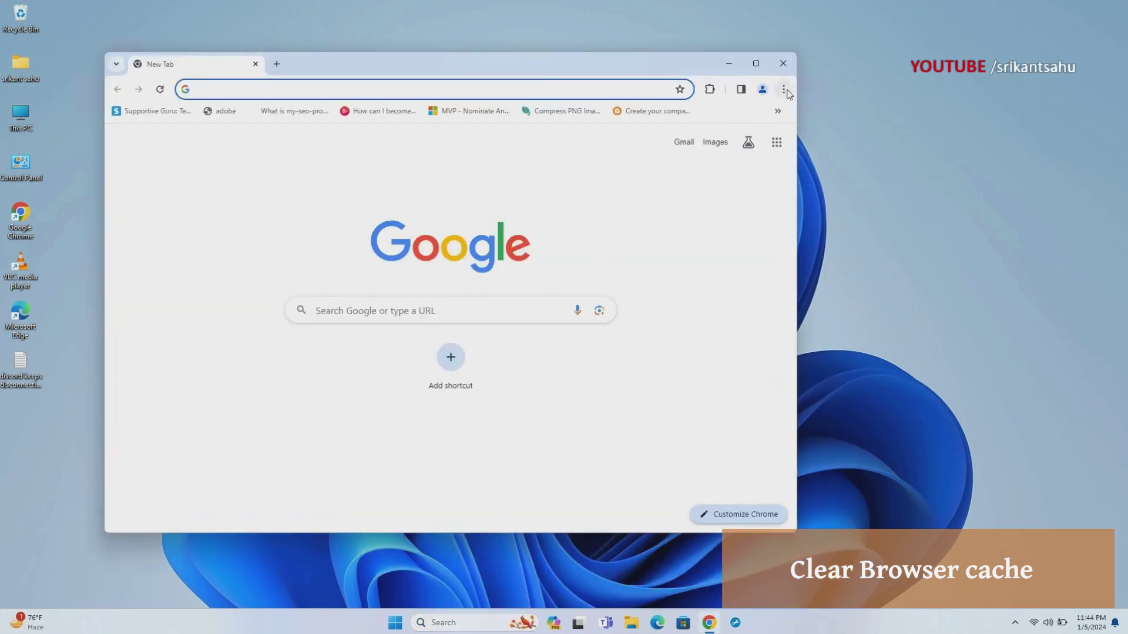
click(786, 92)
click(660, 481)
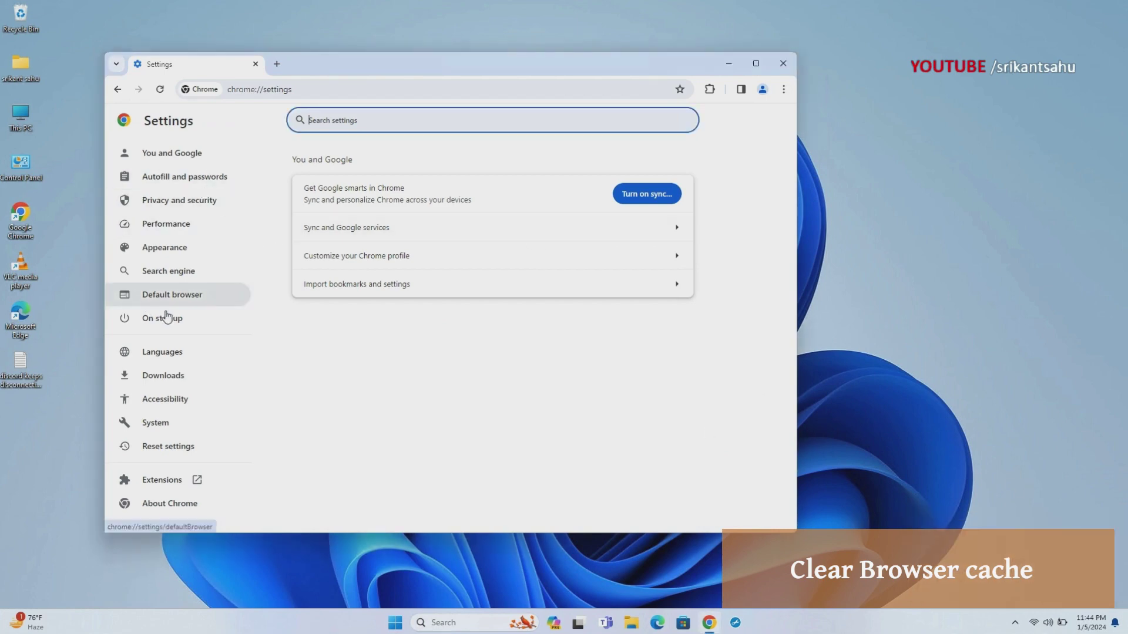
Clear All time browsing history, cookies and cached images, then open About Chrome.
click(182, 210)
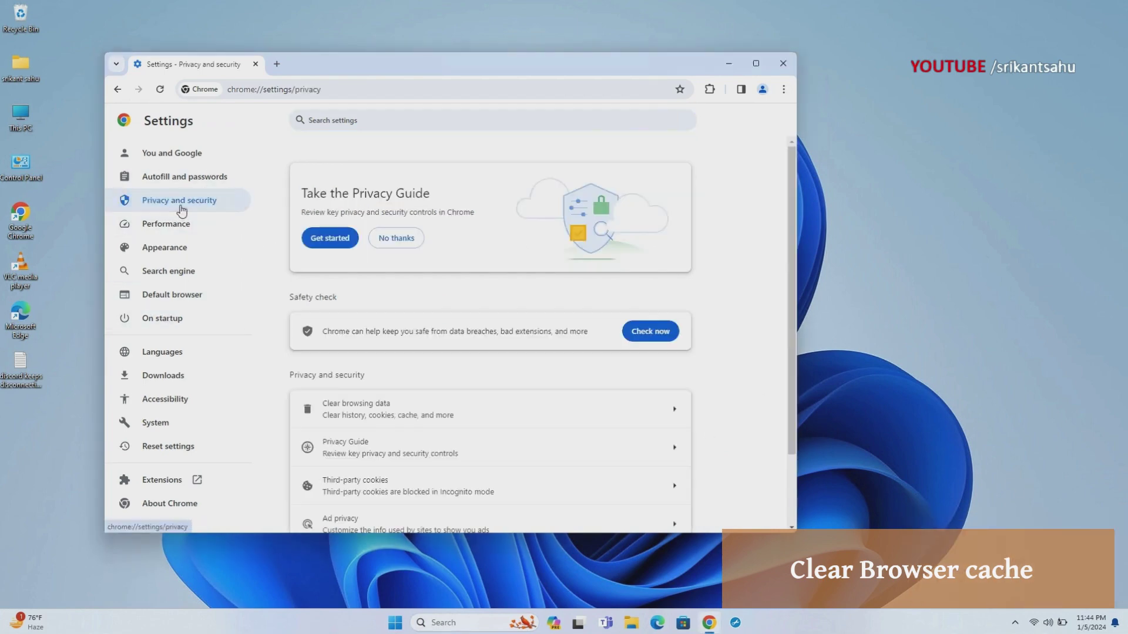
click(414, 410)
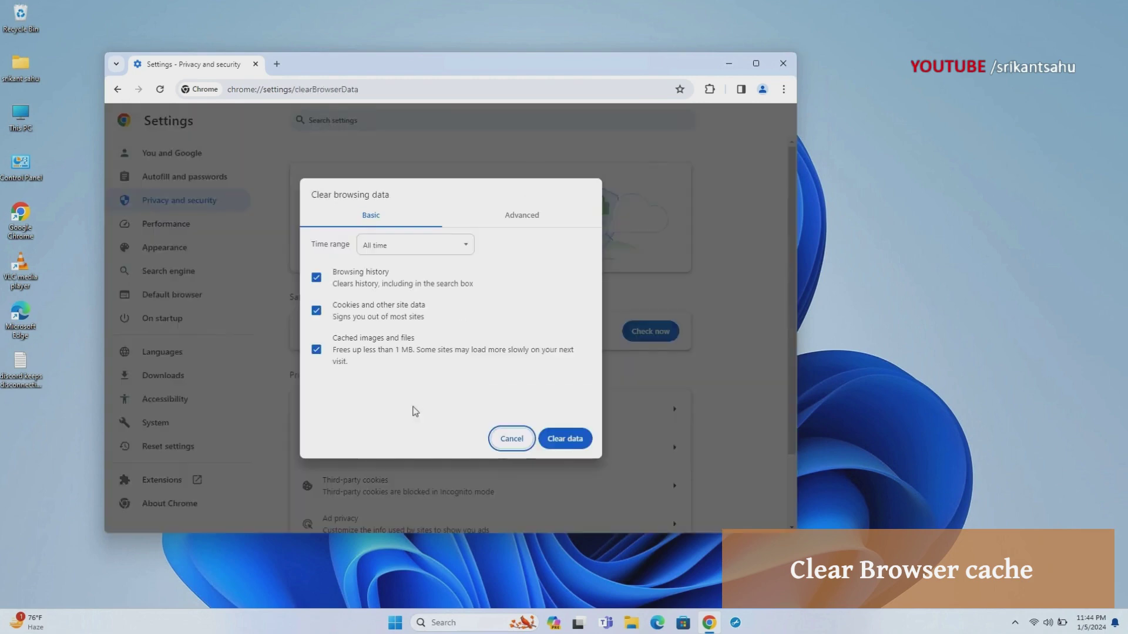
click(458, 249)
click(374, 302)
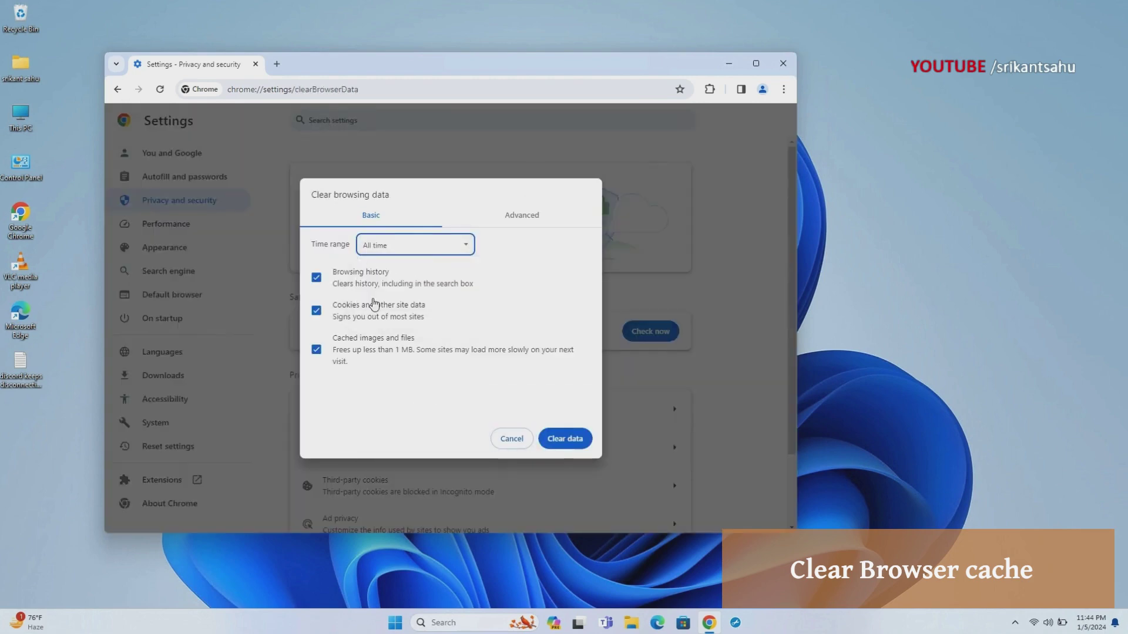
click(510, 222)
scroll(422, 332, down, 1)
scroll(422, 332, up, 1)
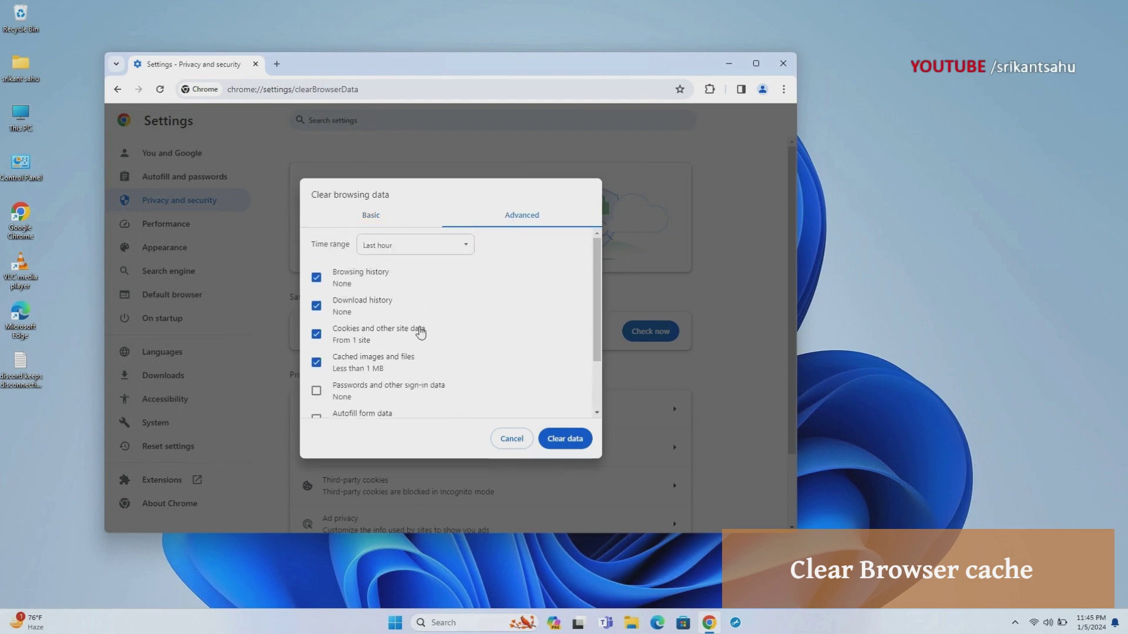
click(380, 222)
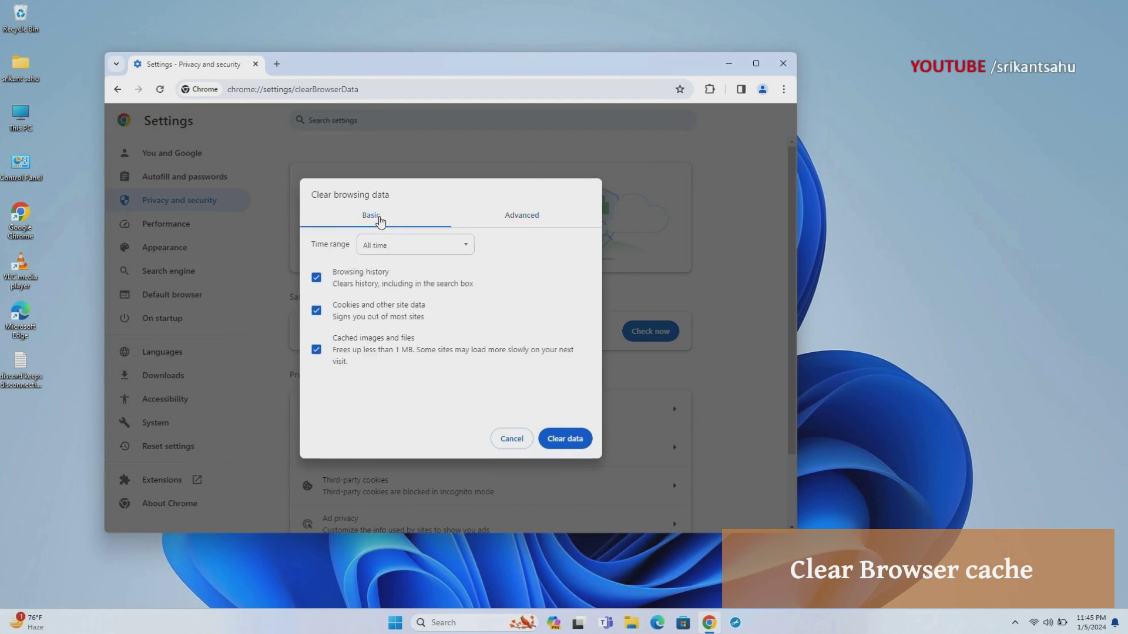
click(562, 442)
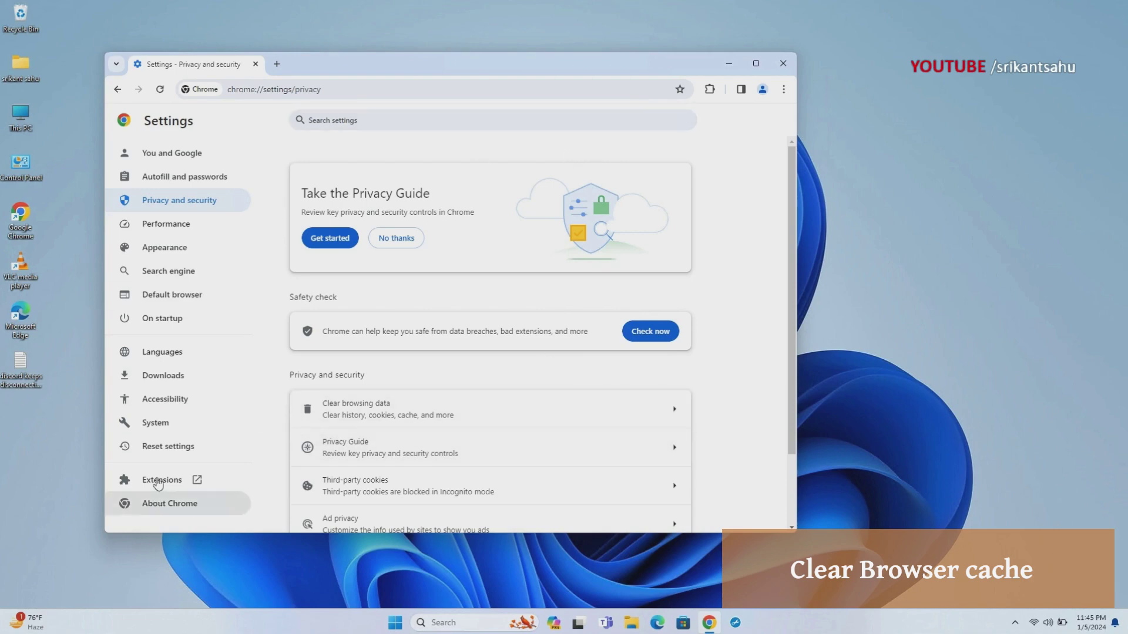
scroll(162, 496, down, 2)
click(164, 503)
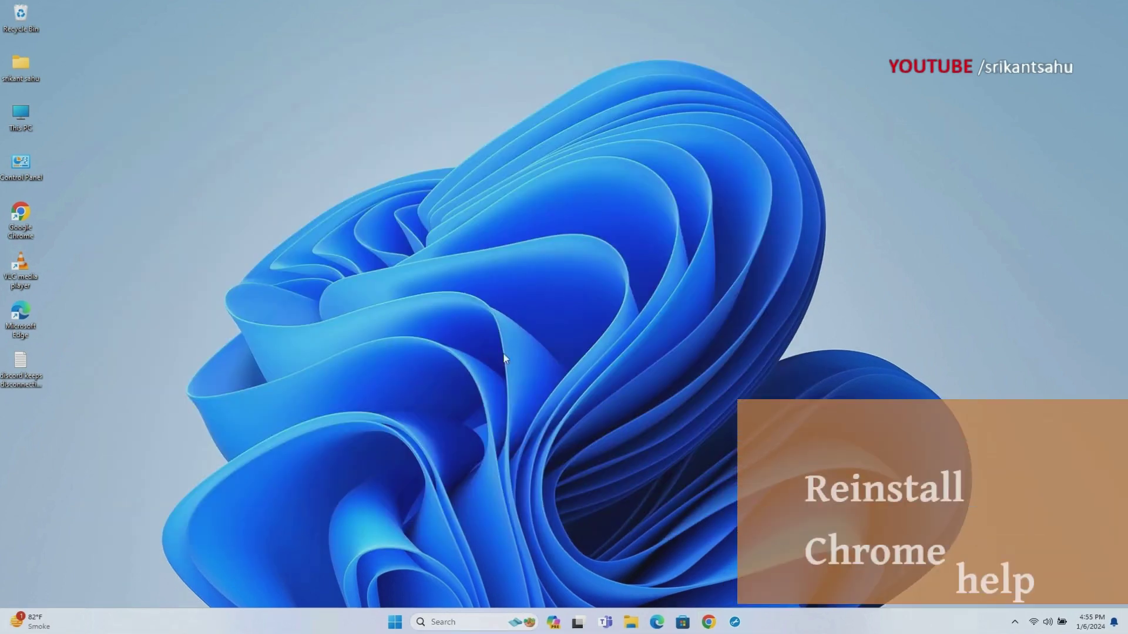
Open Windows Settings to Apps > Installed apps, maximized.
right_click(396, 623)
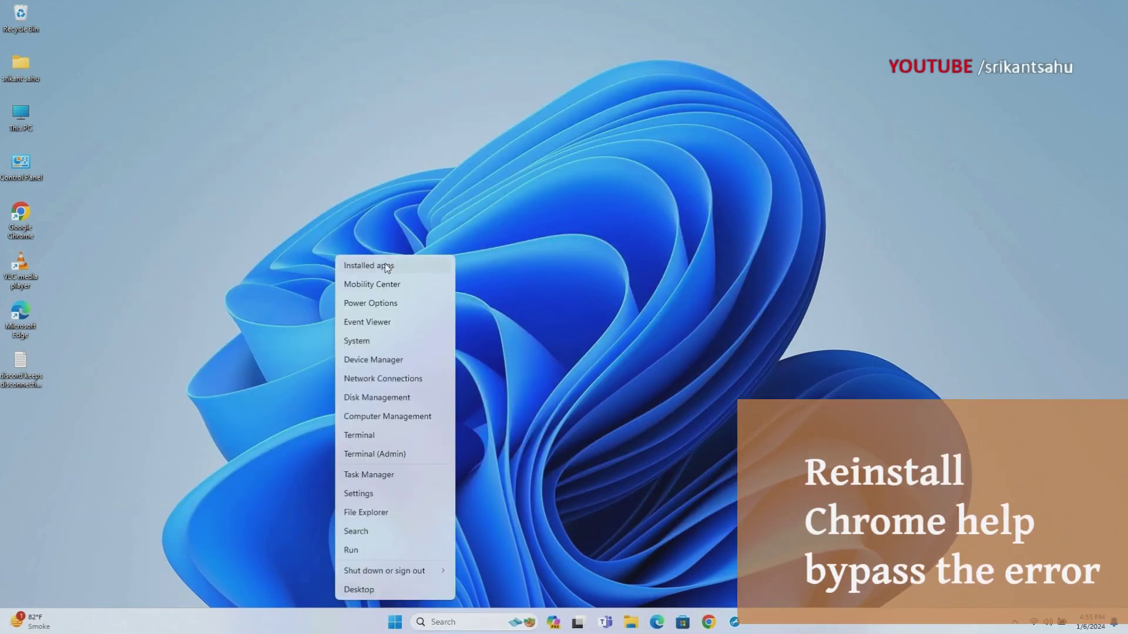
click(396, 632)
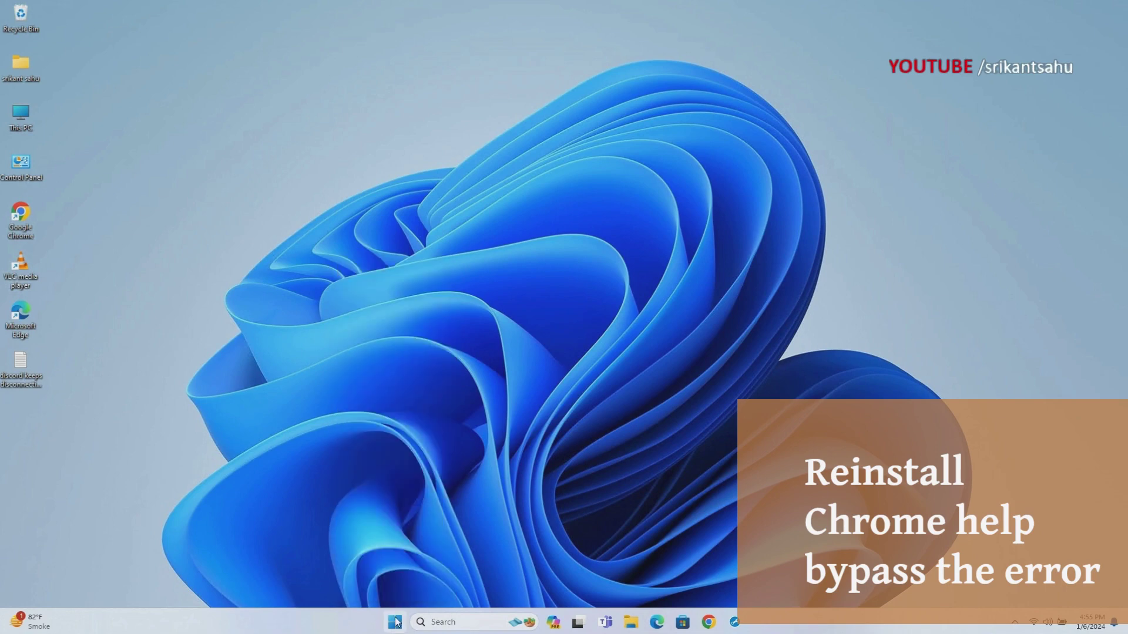
click(396, 622)
click(705, 282)
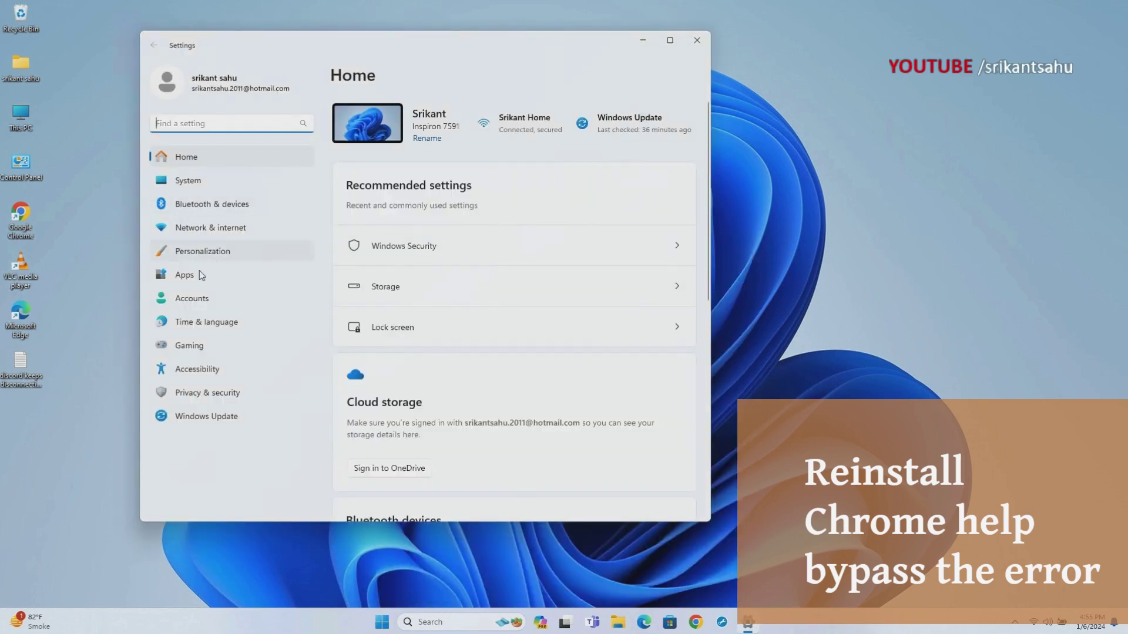
click(201, 275)
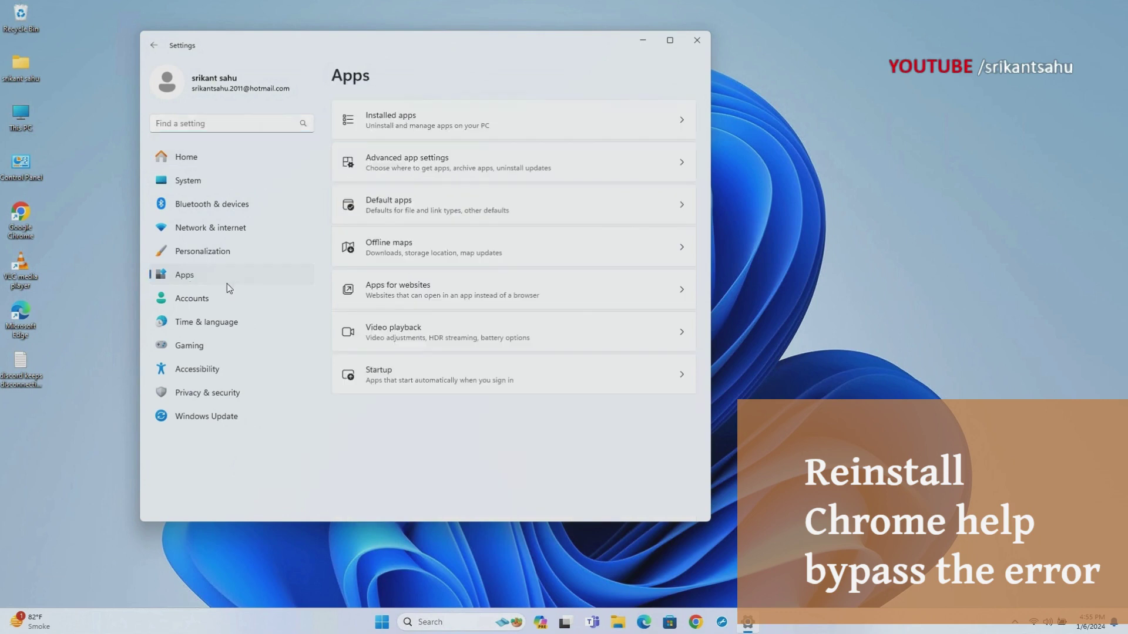
click(413, 122)
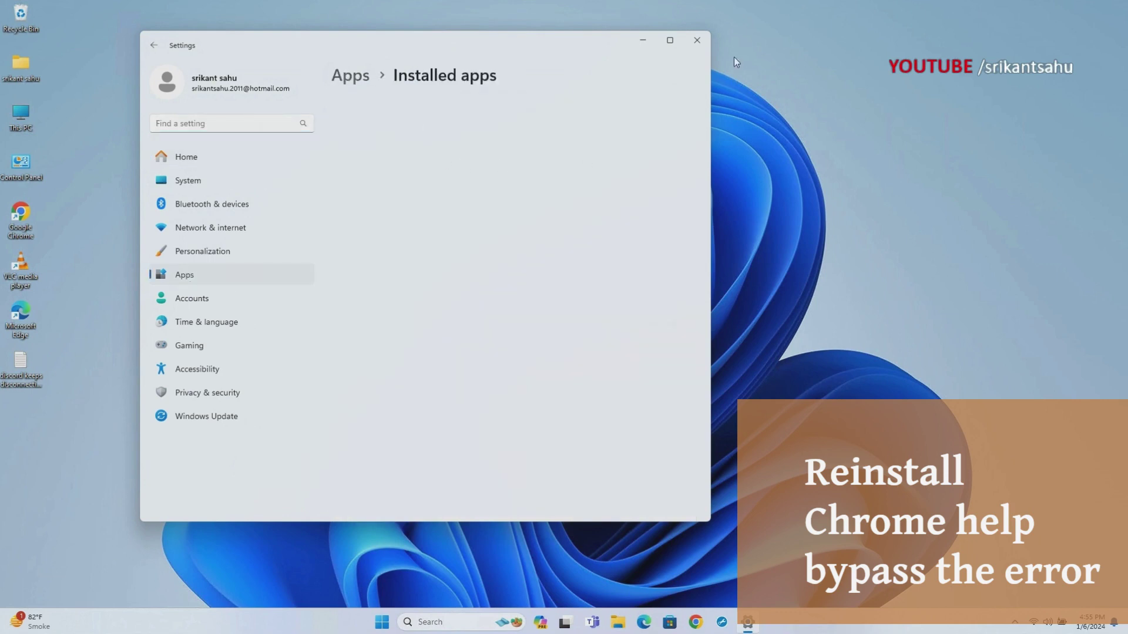
click(670, 41)
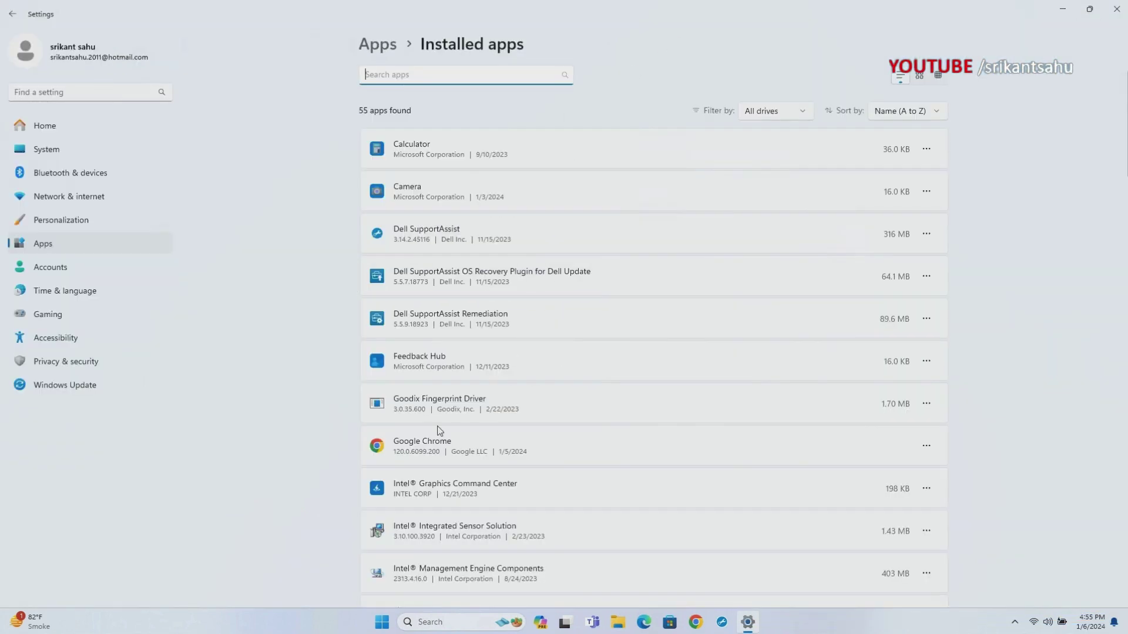
Uninstall Google Chrome, approving the UAC prompt and deleting its browsing data too.
click(926, 446)
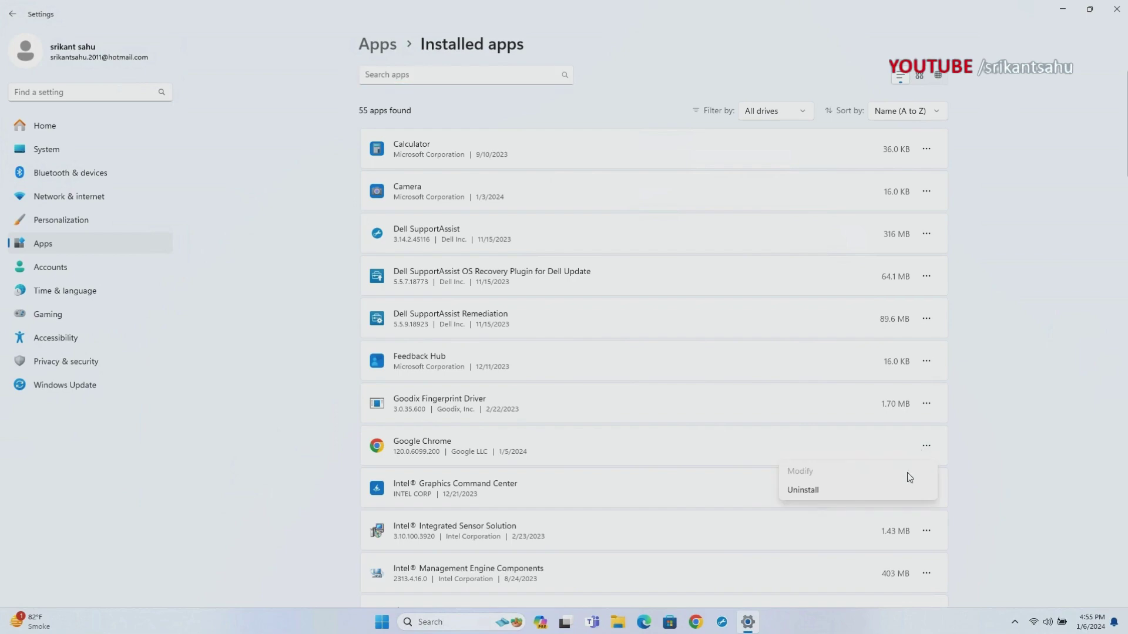
click(809, 492)
click(910, 516)
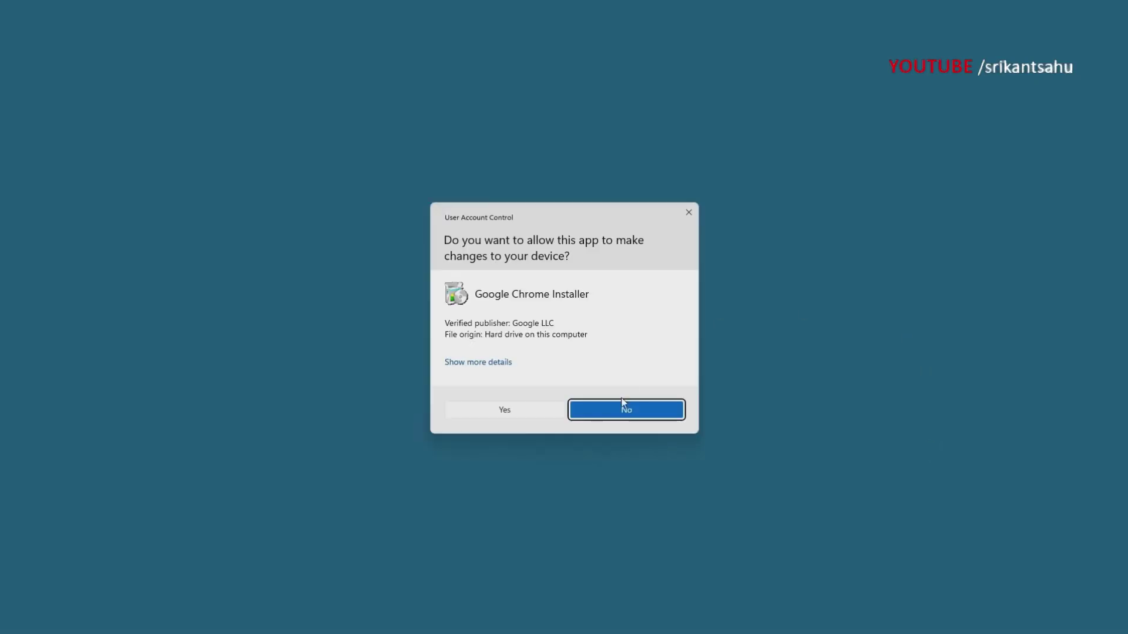
click(513, 410)
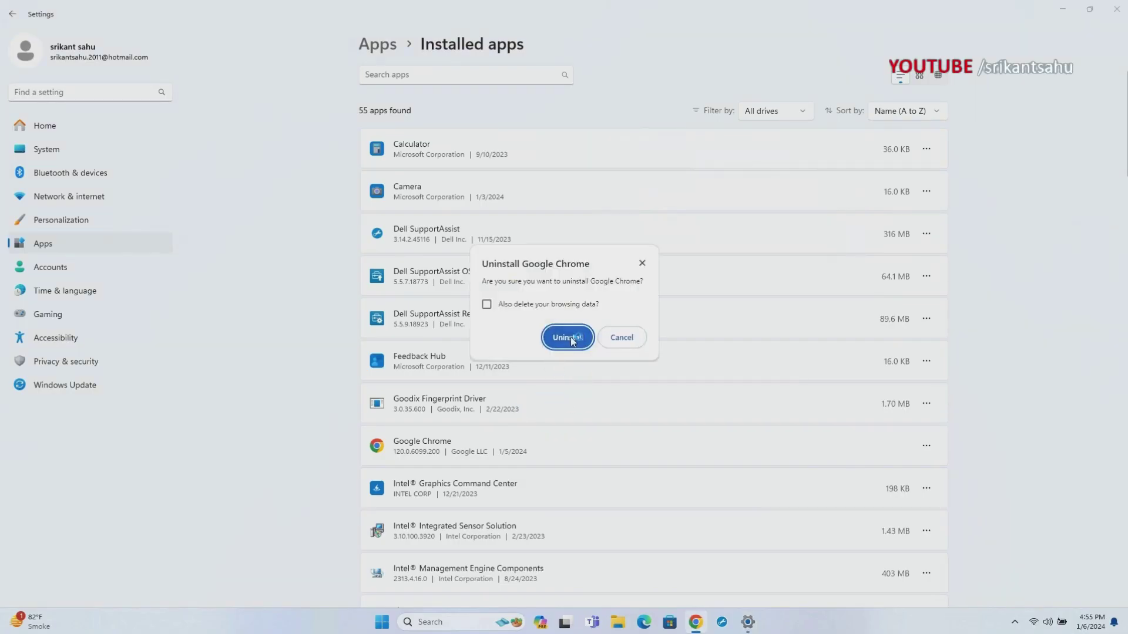
click(487, 304)
click(567, 338)
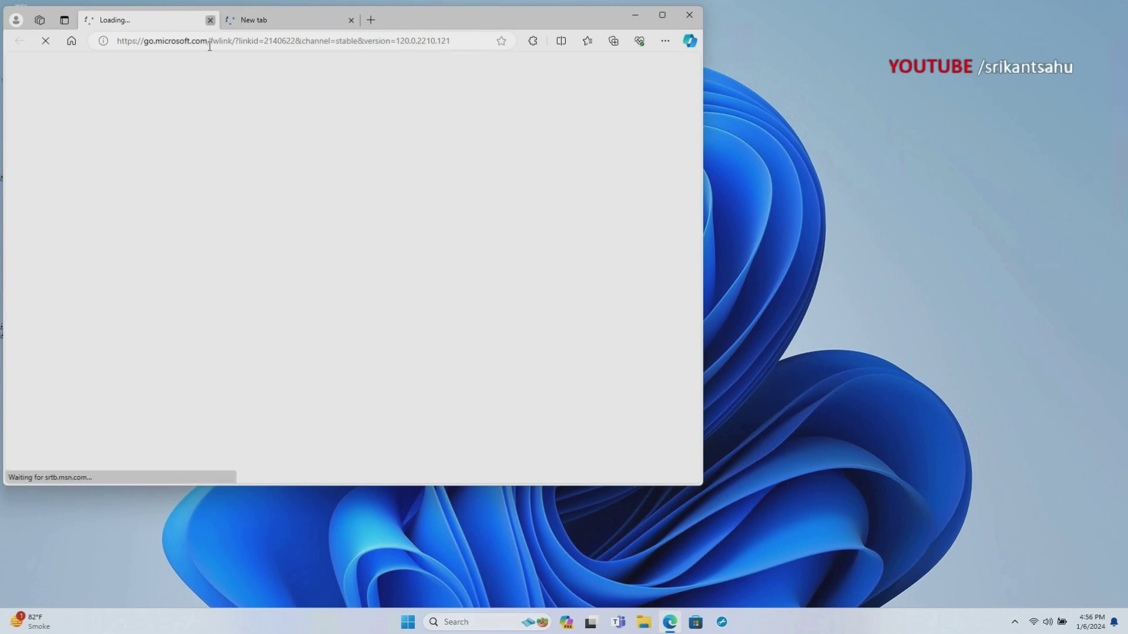
In Edge, search 'chrome download' and open the official Google Chrome download page.
click(210, 20)
click(209, 41)
text(ch)
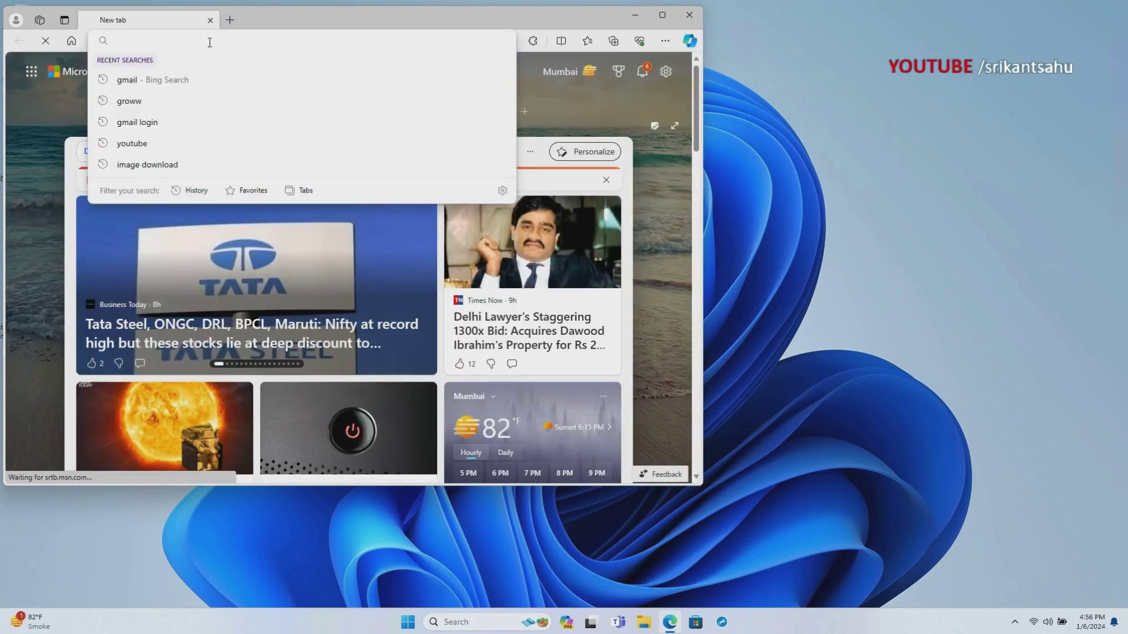
text(rome download)
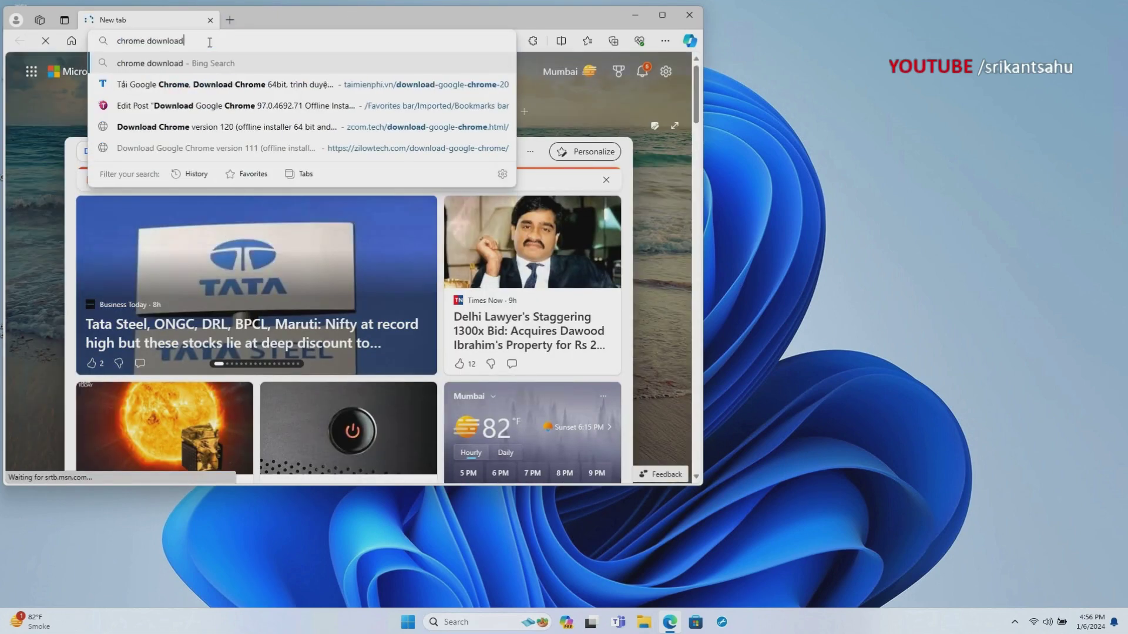
key(Return)
click(178, 295)
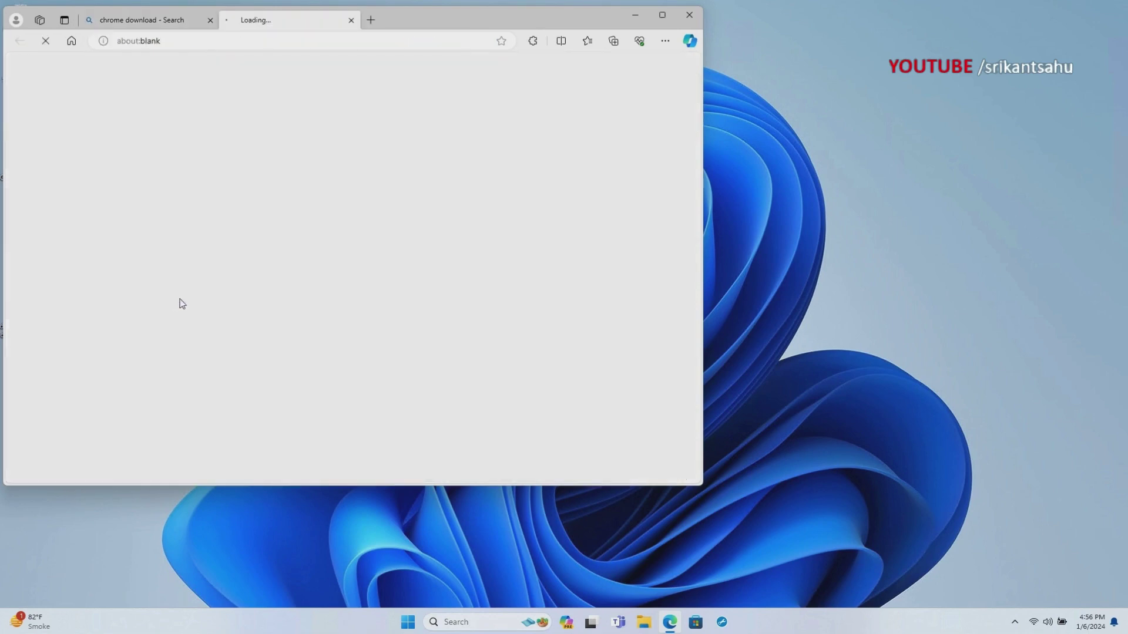
Download ChromeSetup.exe, run it, and approve the Google Update Setup permission prompt.
click(209, 20)
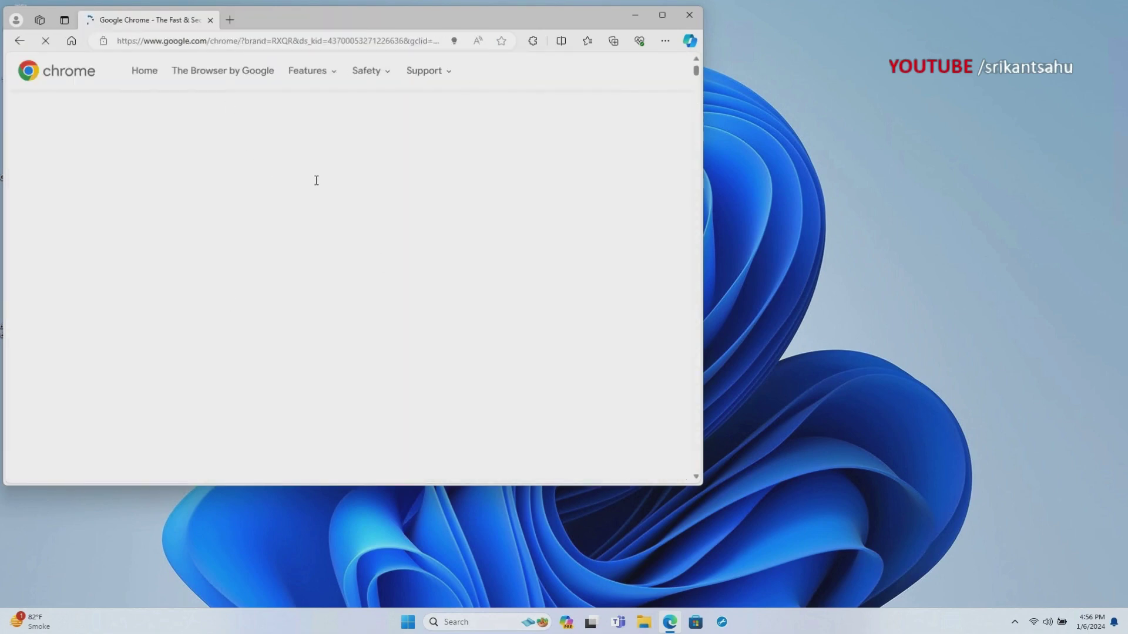
click(652, 57)
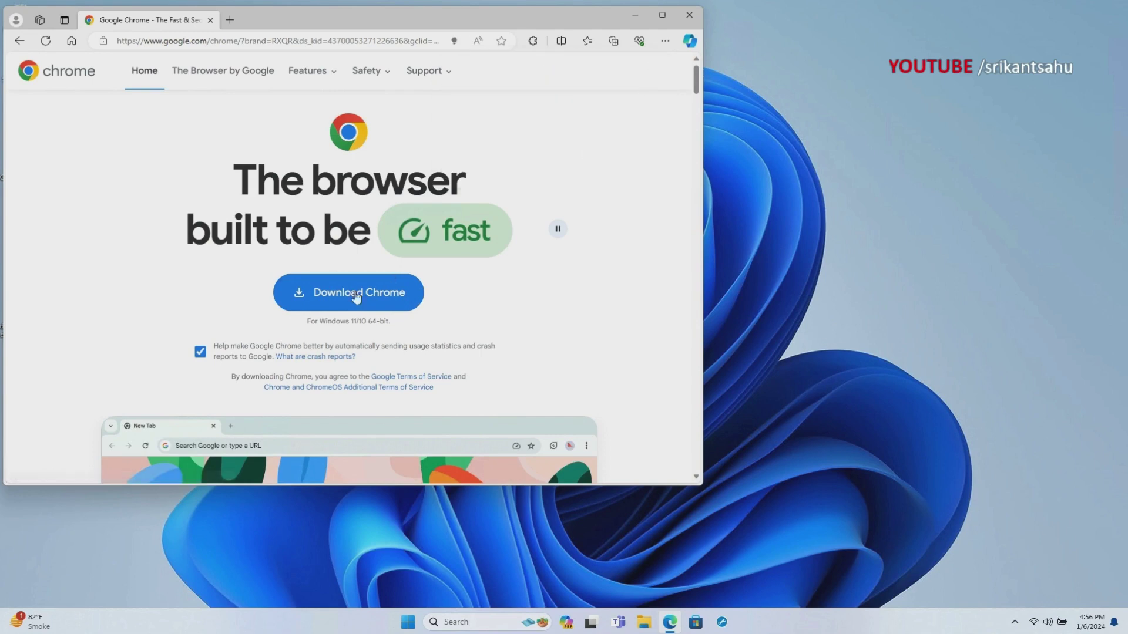
click(350, 304)
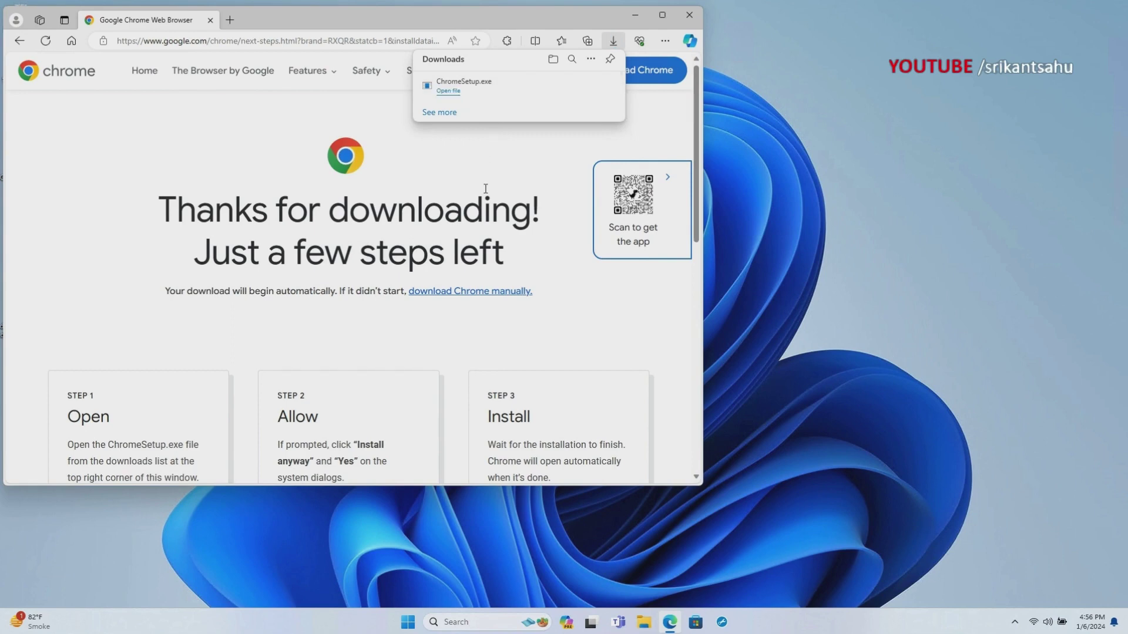
click(448, 91)
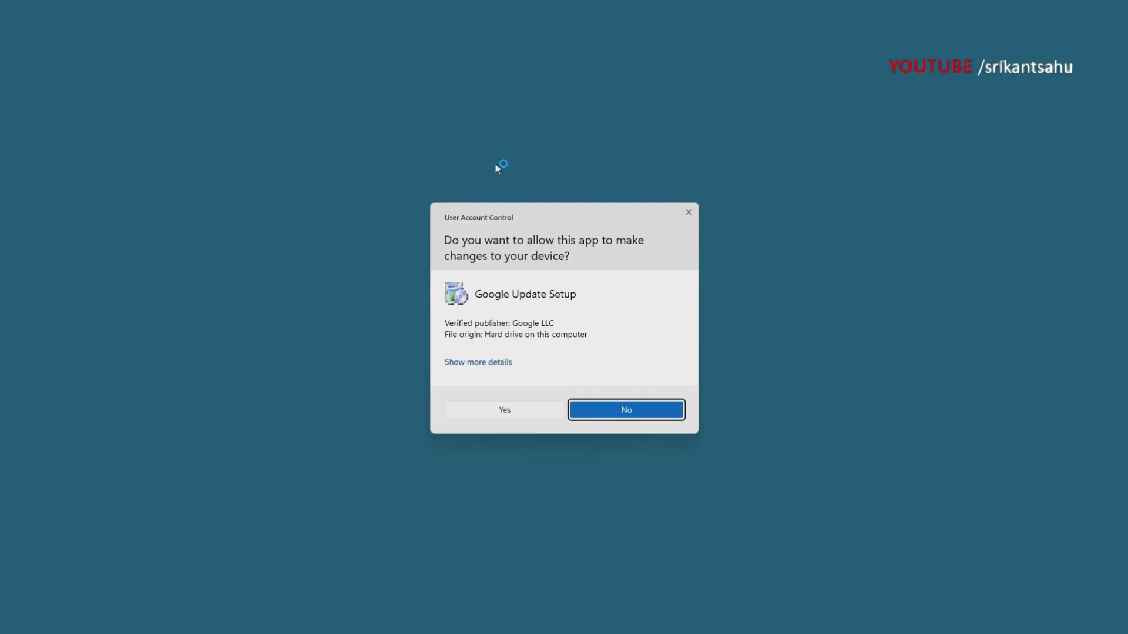
click(508, 410)
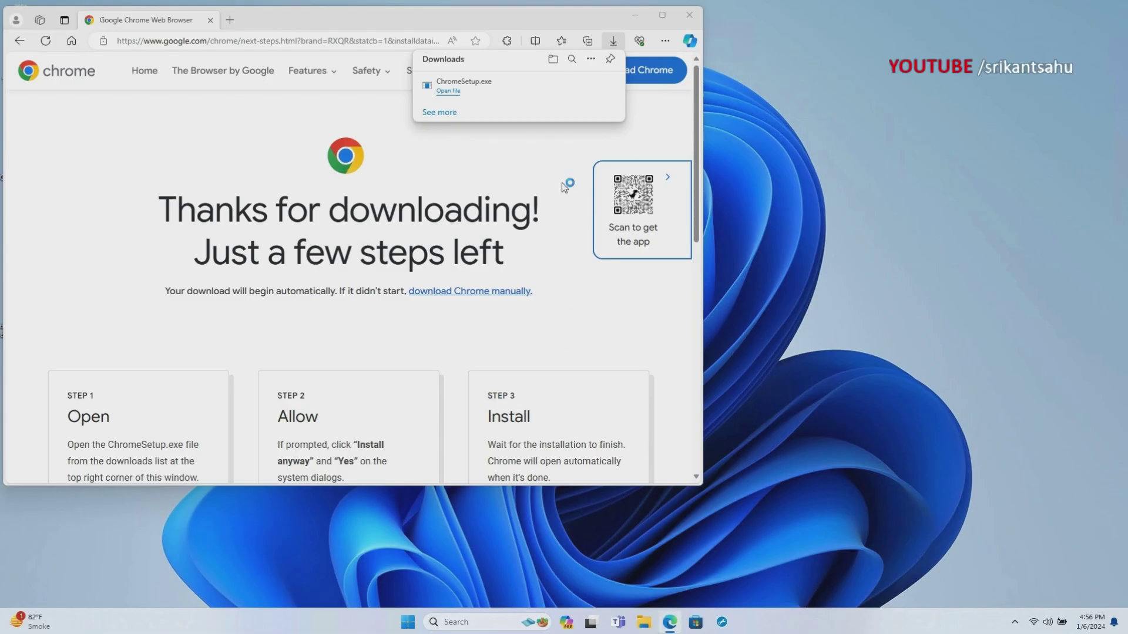
Minimize Edge so the Chrome installer's "On your marks..." window is visible.
click(635, 21)
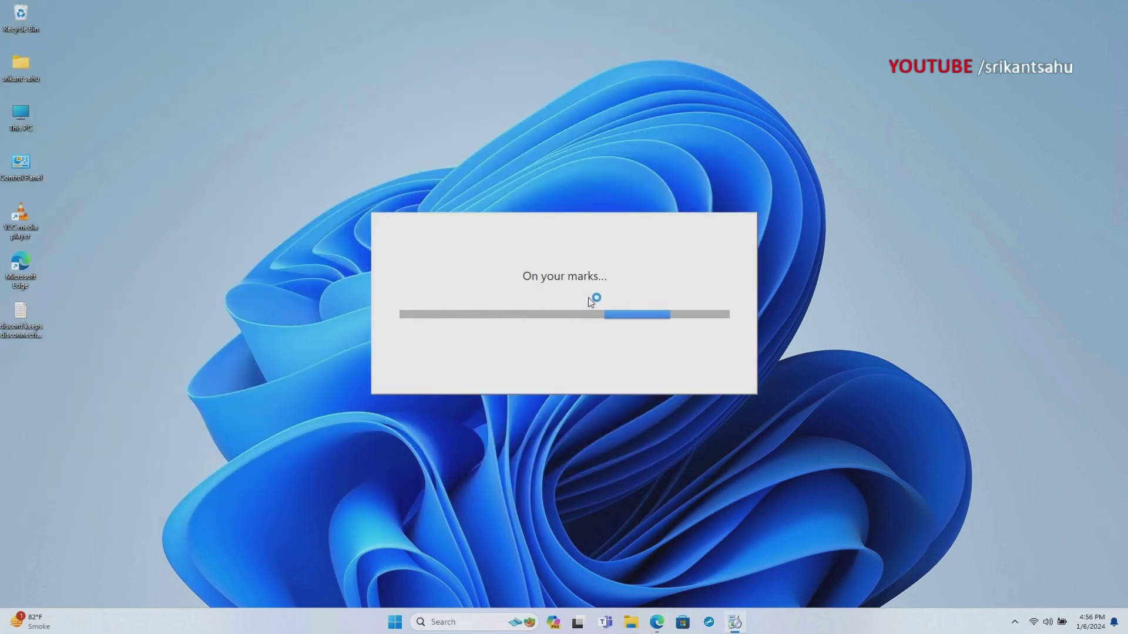